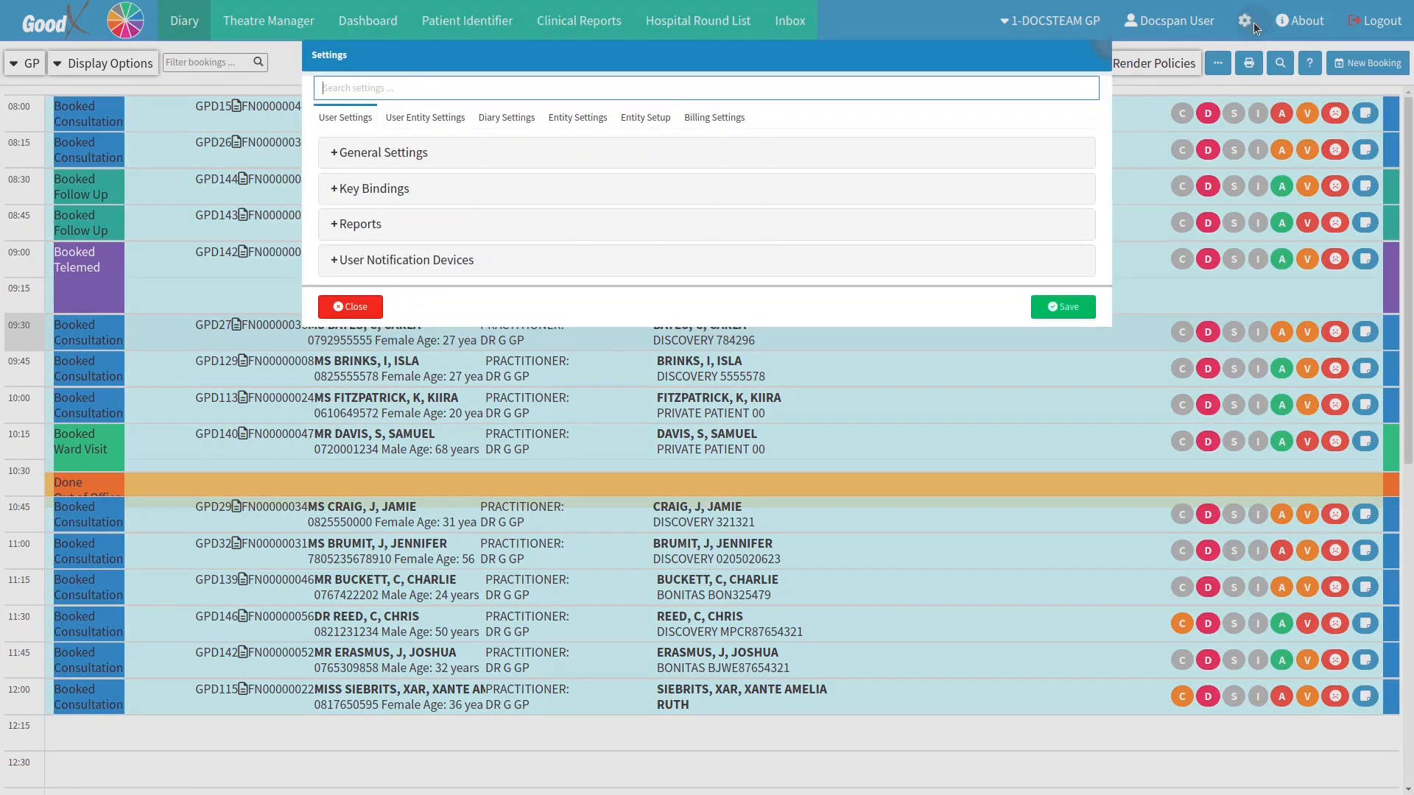
# Step: In Entity Settings under Workflow Event Templates, add a new template for the CUSTOM event type
pyautogui.click(570, 117)
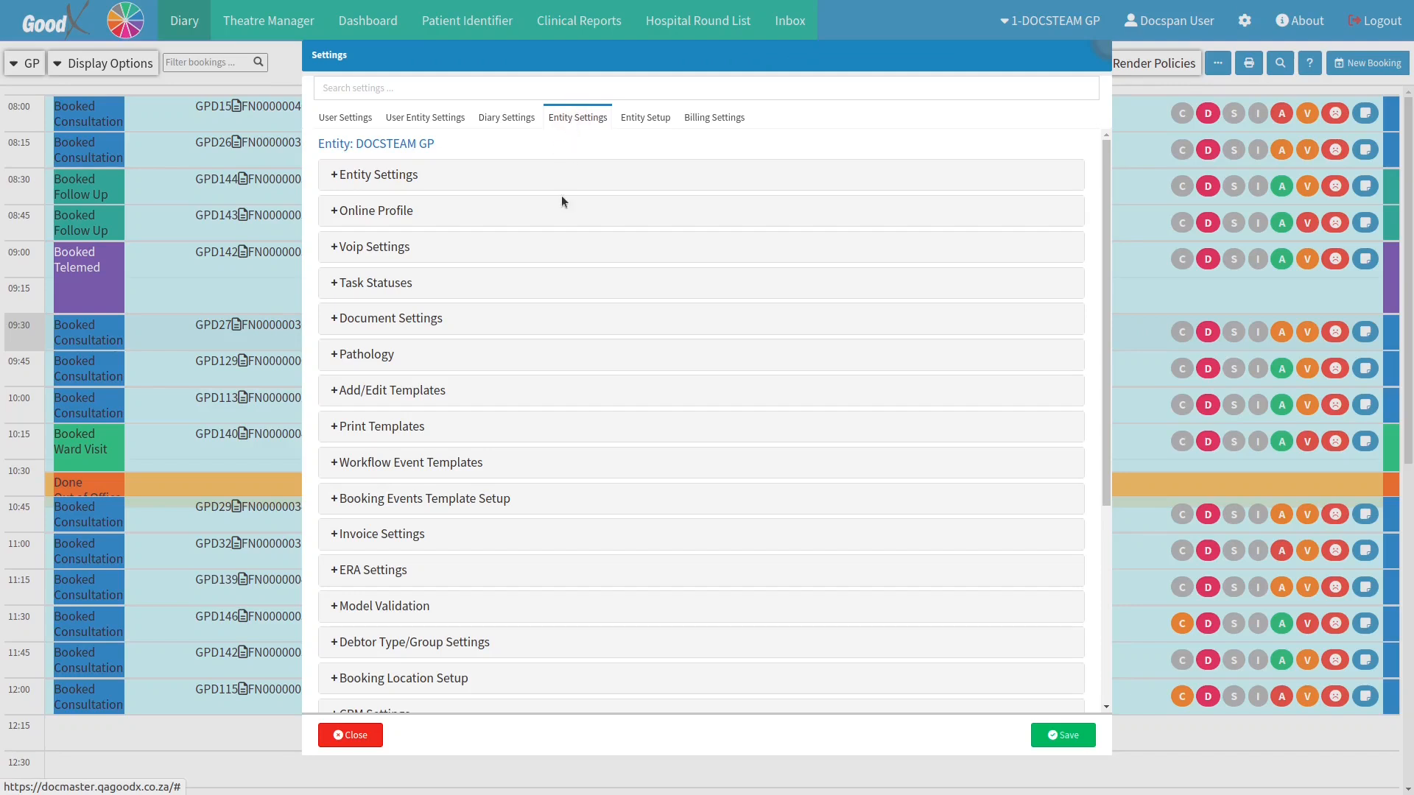
pyautogui.click(556, 464)
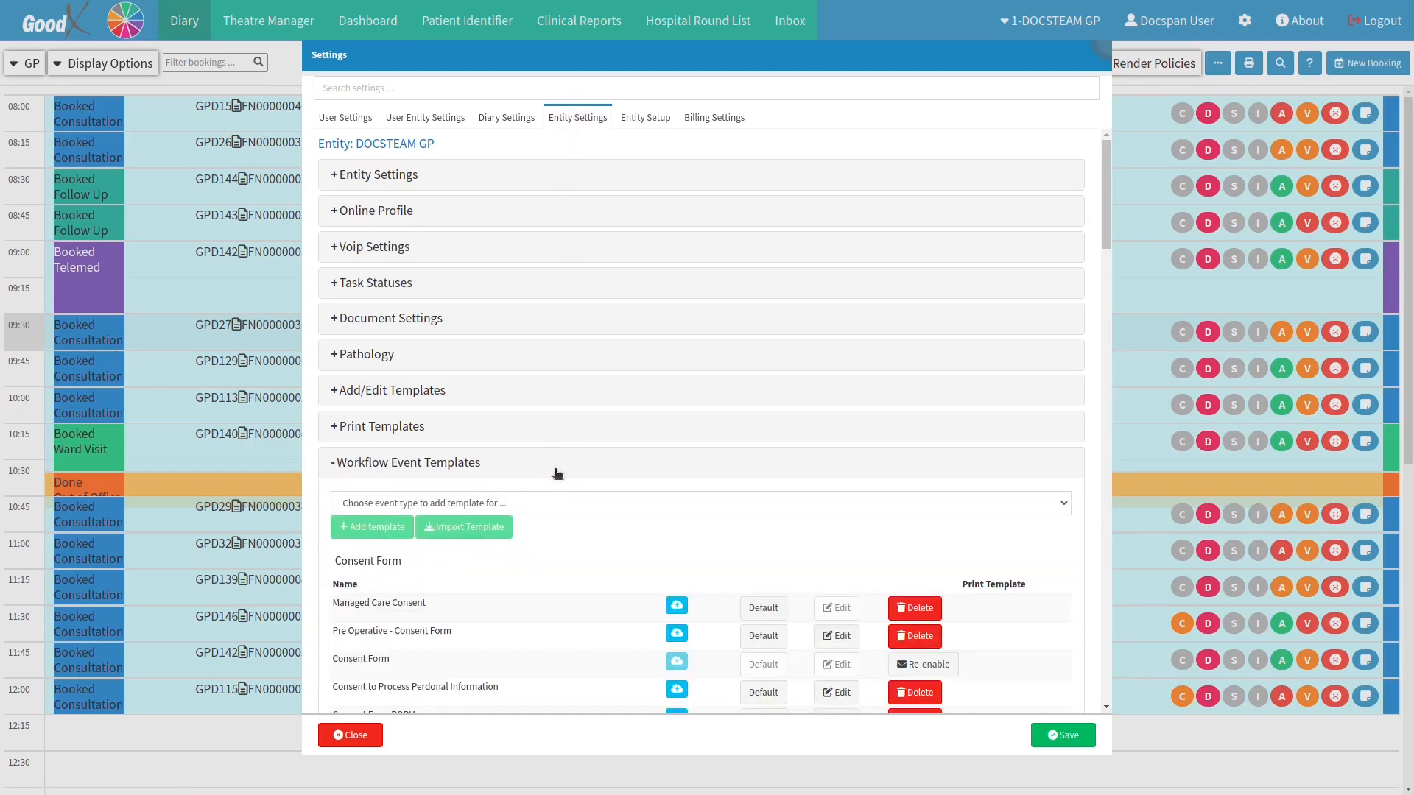
pyautogui.click(545, 503)
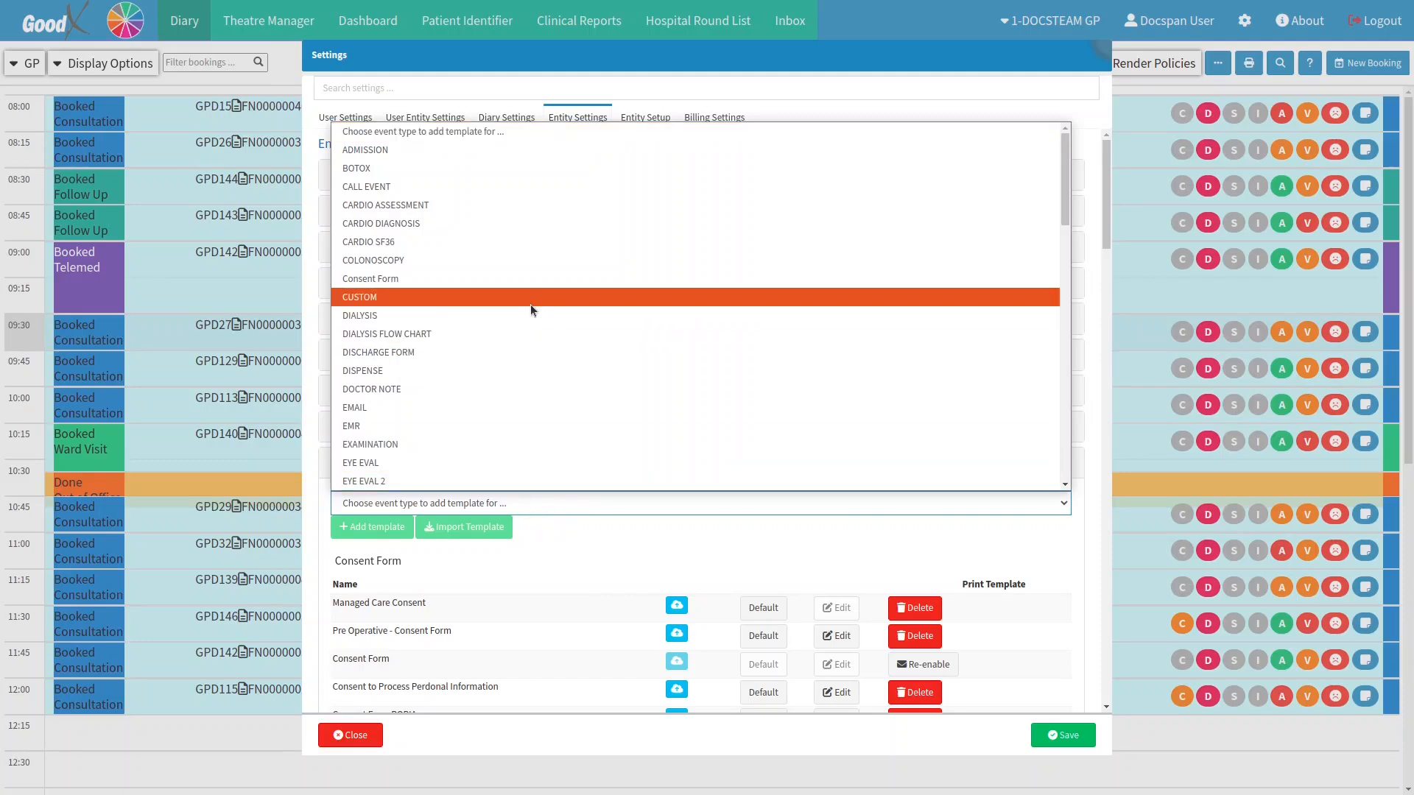
pyautogui.click(529, 298)
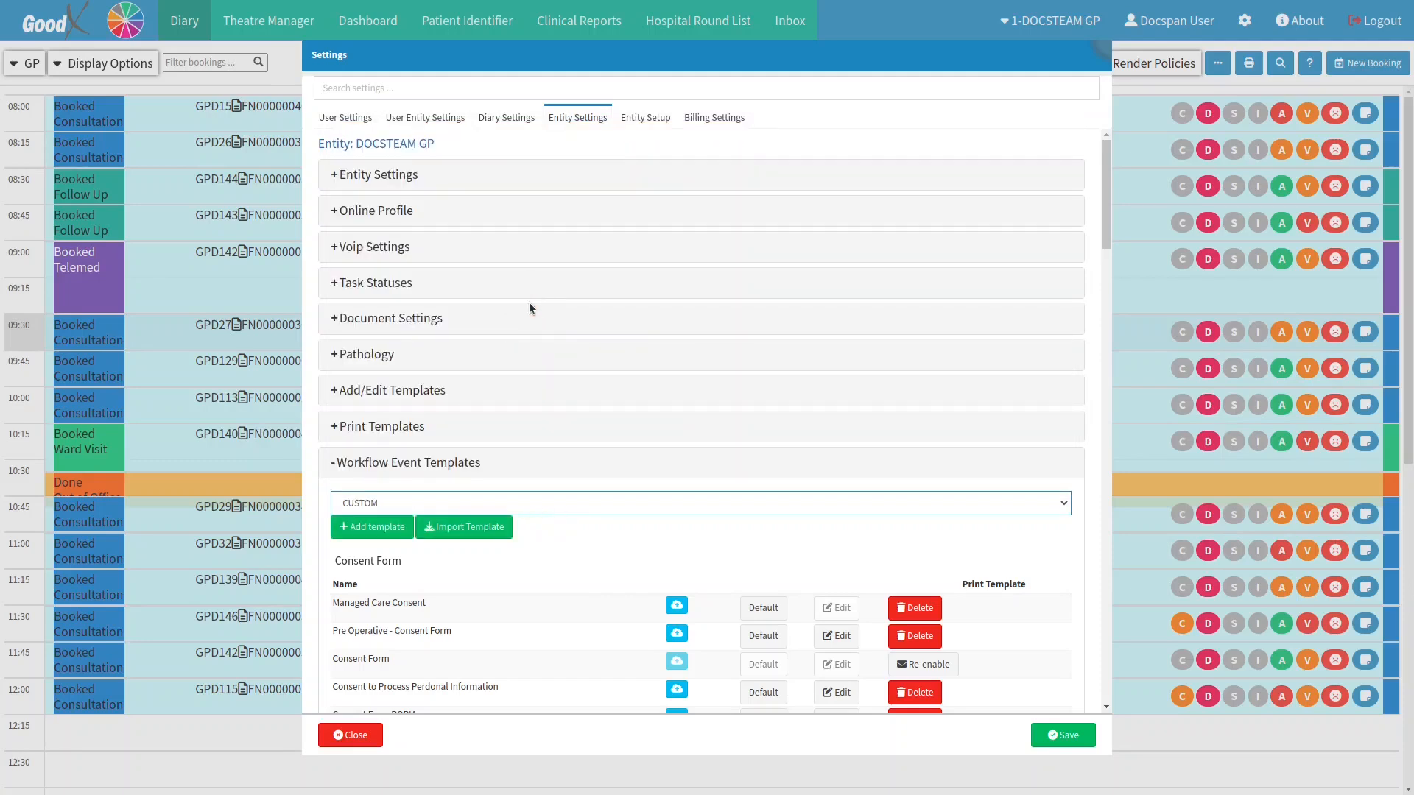
pyautogui.click(375, 527)
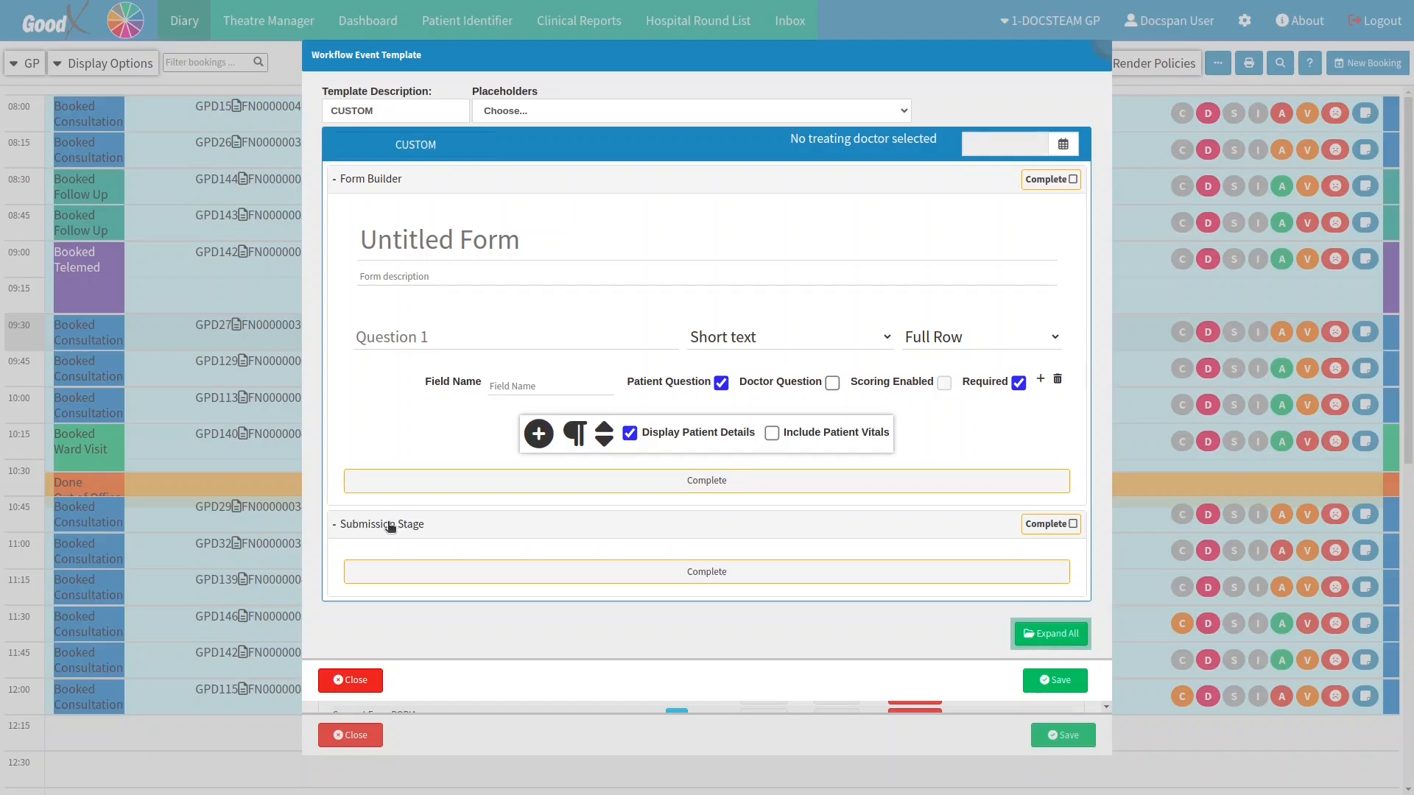
pyautogui.click(414, 109)
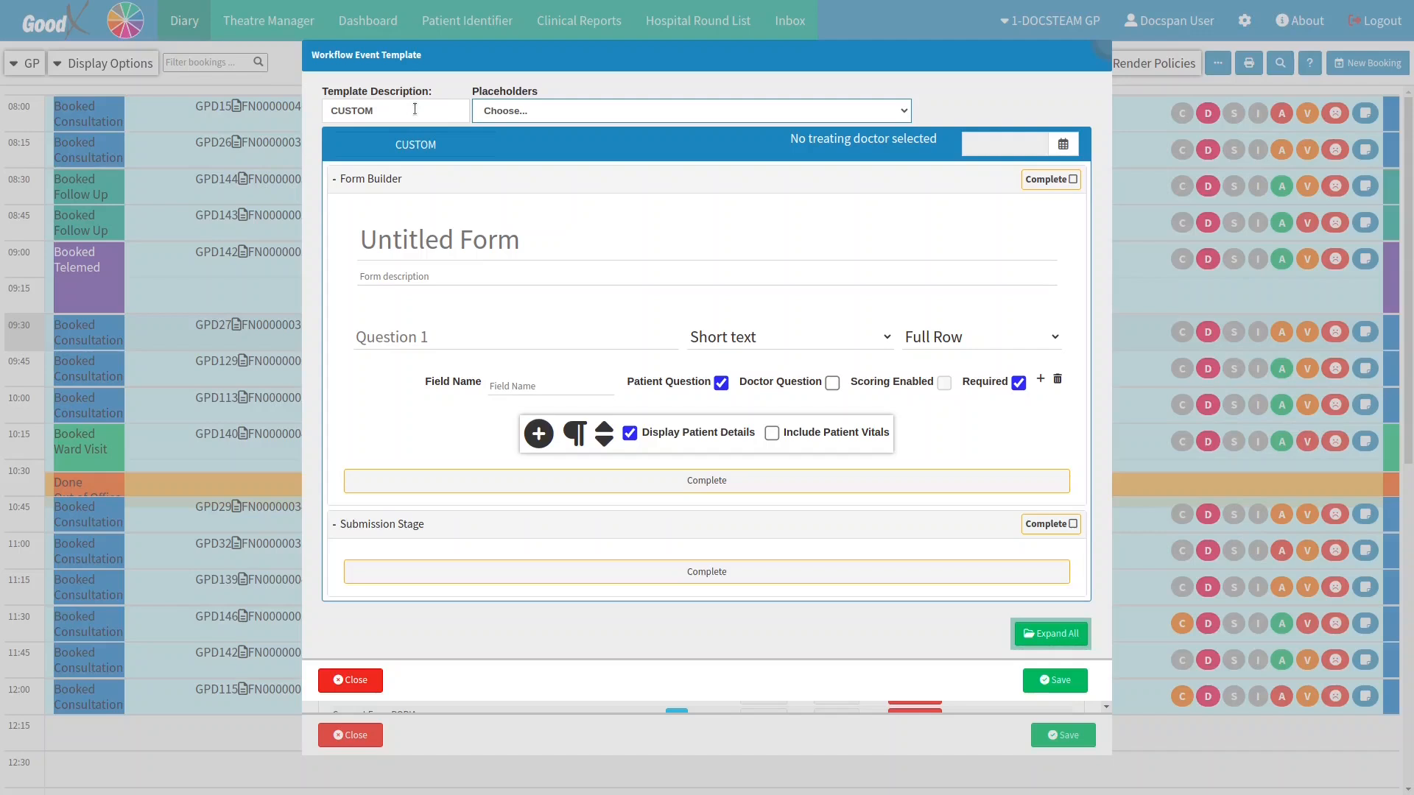
pyautogui.click(521, 112)
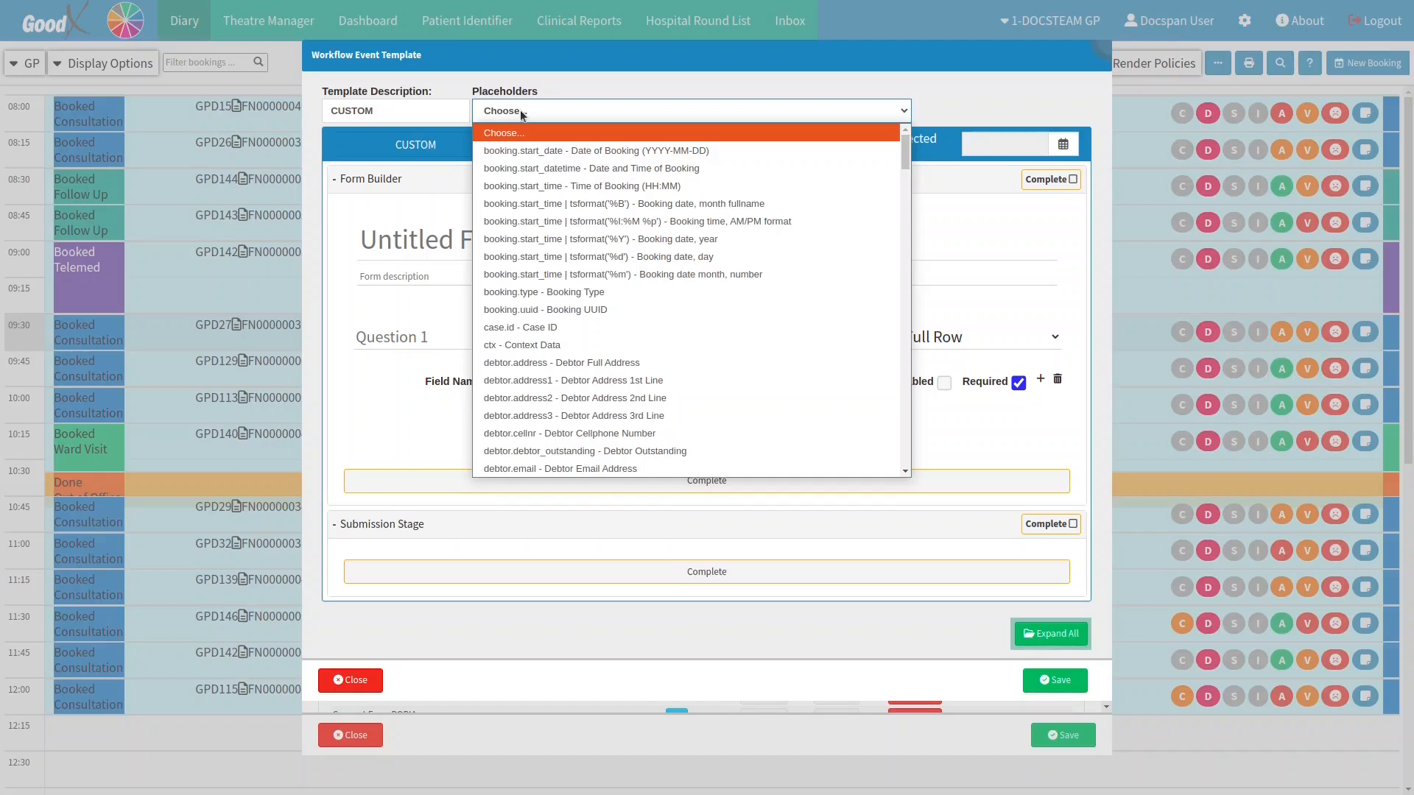
pyautogui.click(520, 111)
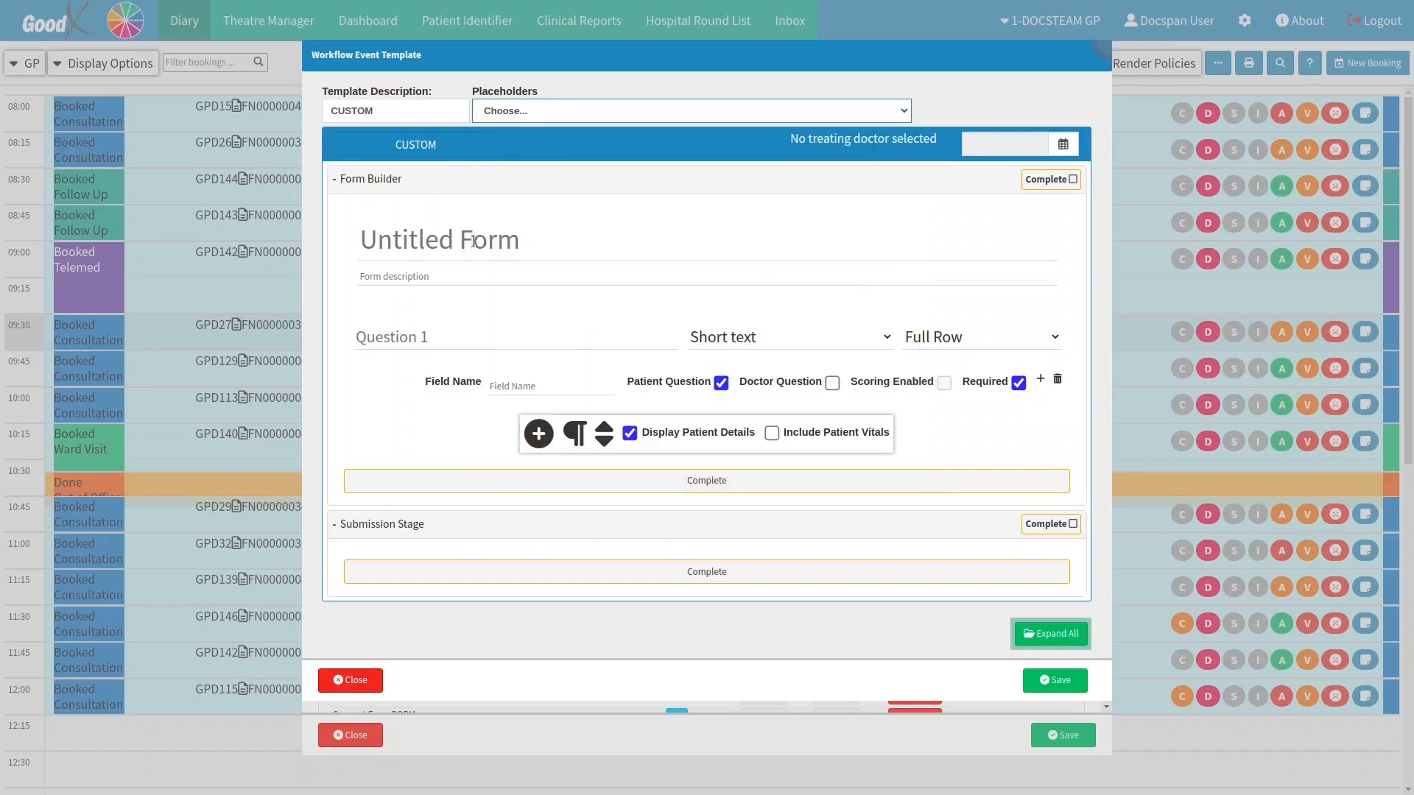
# Step: Rename the Untitled Form to 'Custom Form' and enter 'Form Purpose' as its description
pyautogui.click(473, 242)
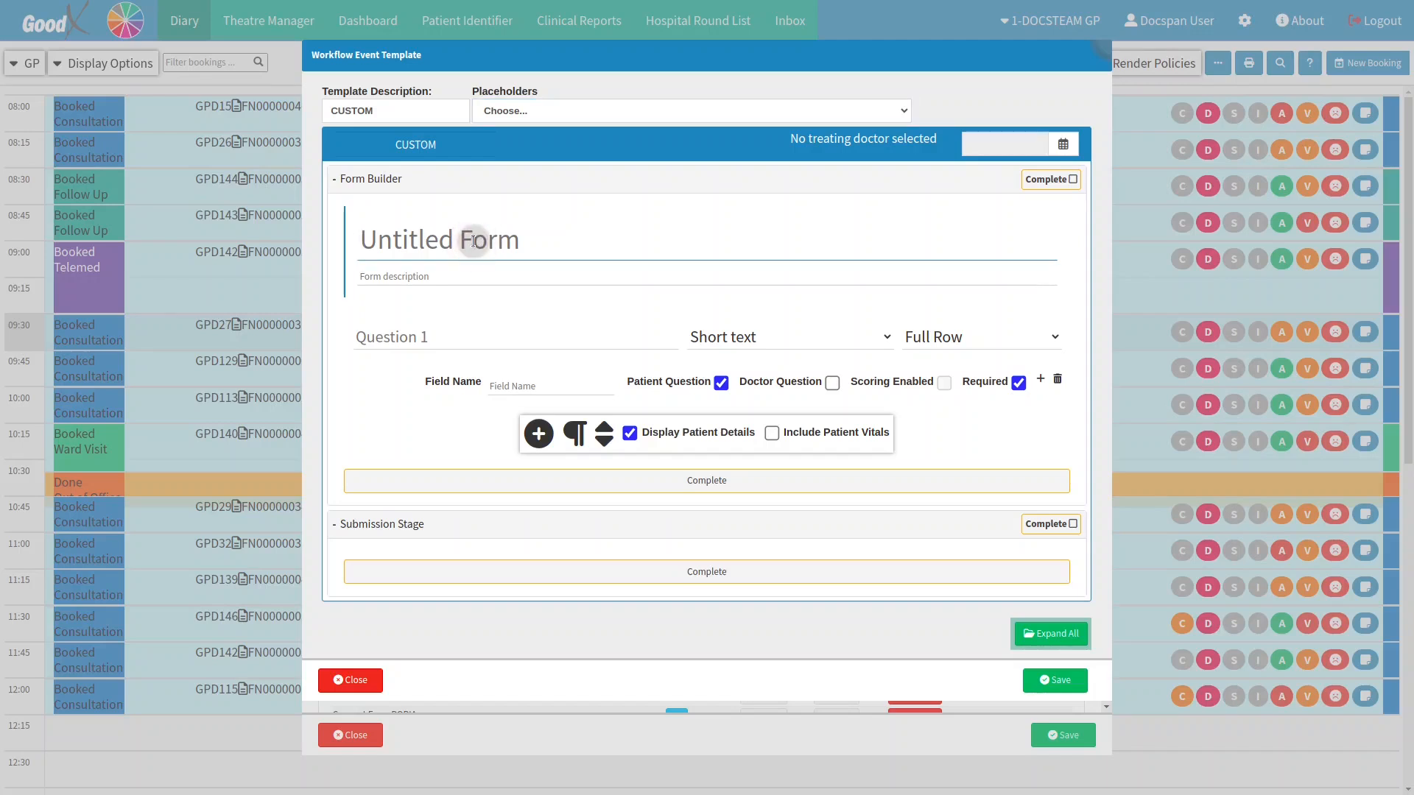
pyautogui.write('Custom ')
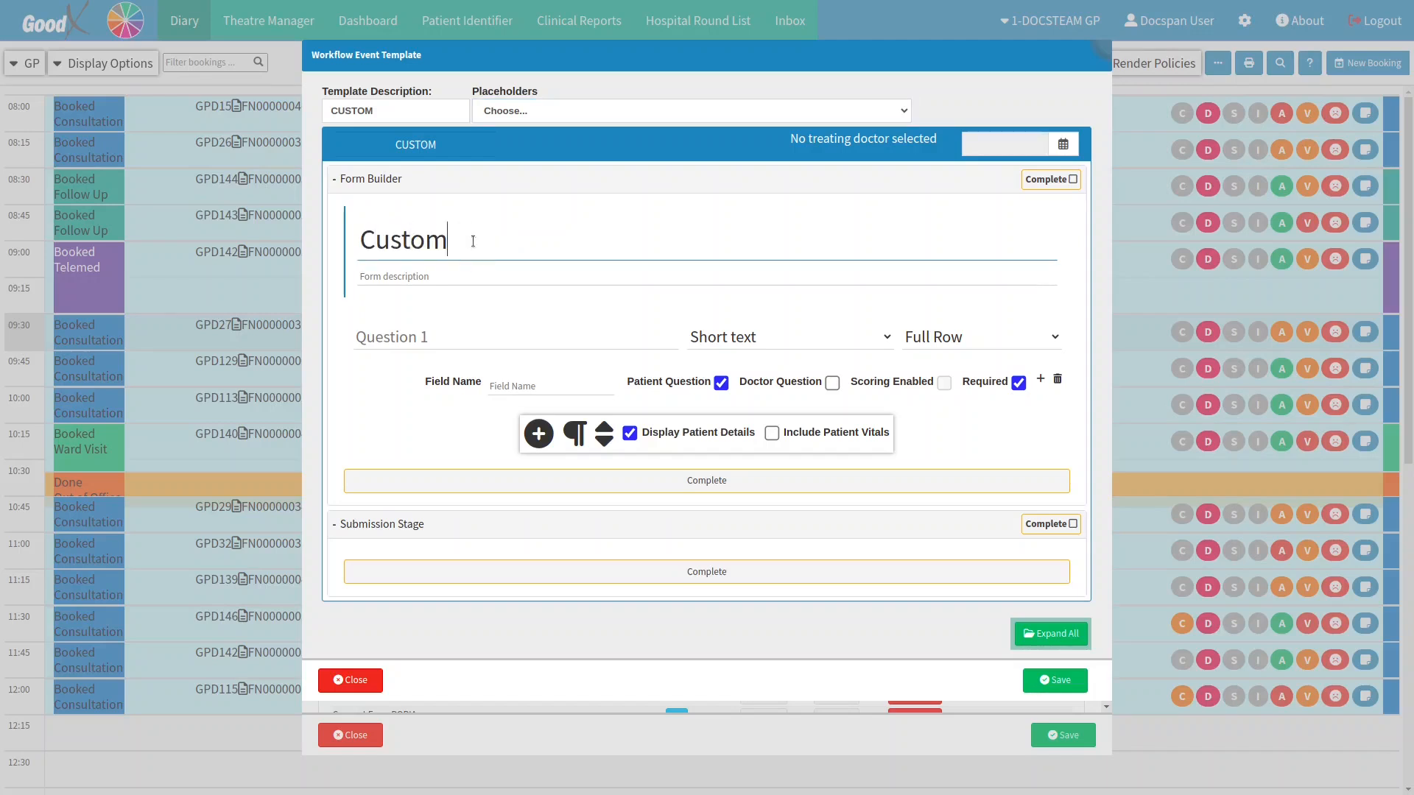
pyautogui.write('Form')
pyautogui.click(468, 276)
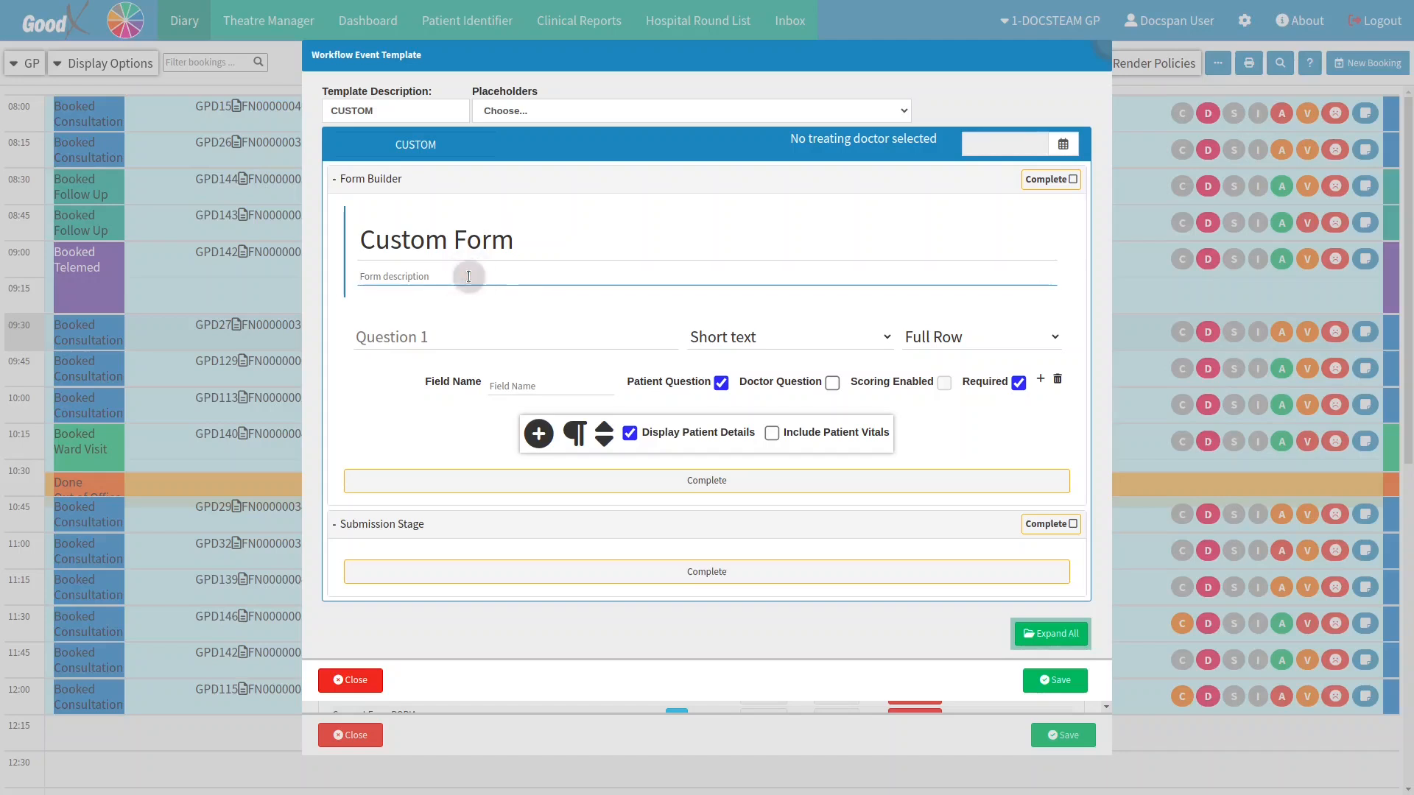
pyautogui.write('Form')
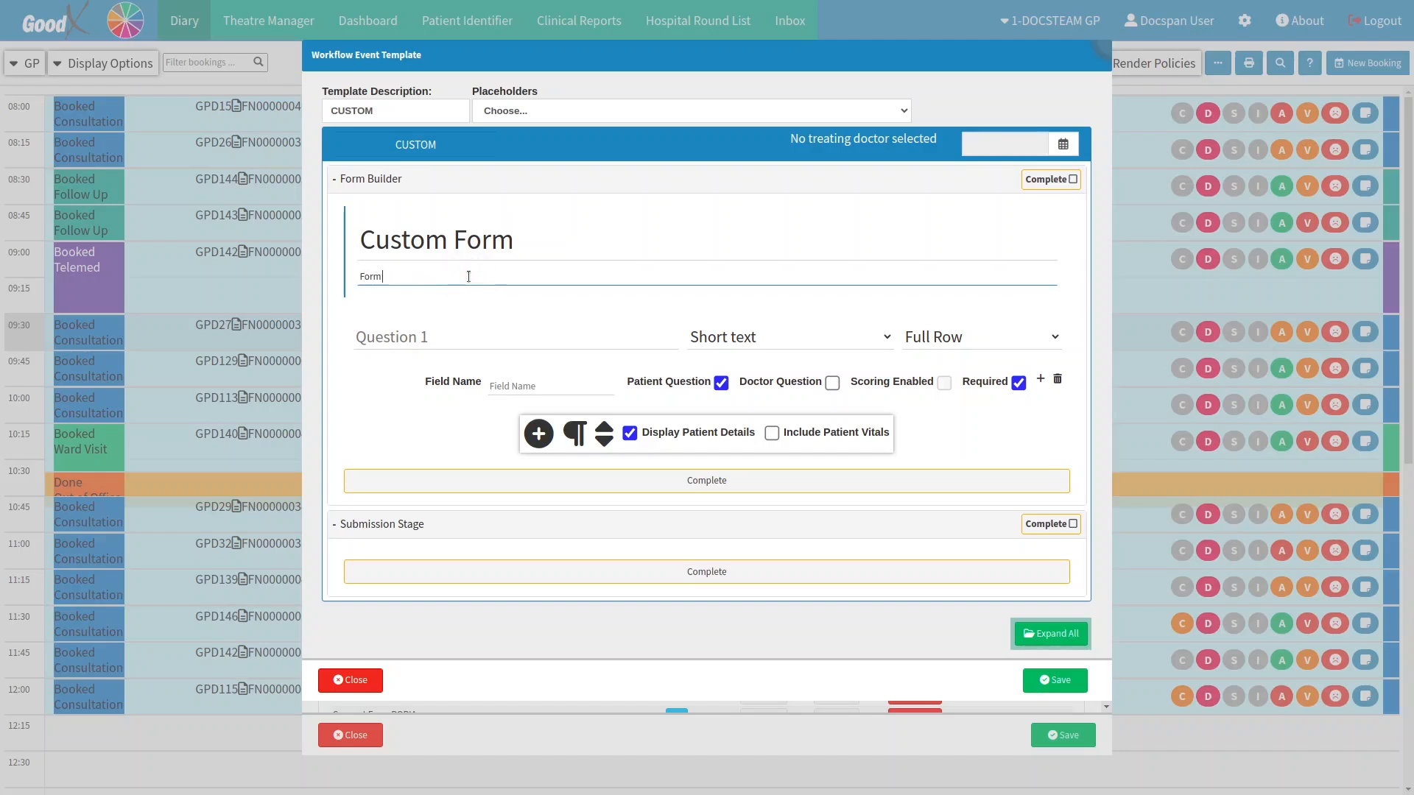
pyautogui.write(' Purpose')
# Step: Name Question 1 'Sample Question' and make it a Checkbox question at Quarter Row width
pyautogui.click(465, 343)
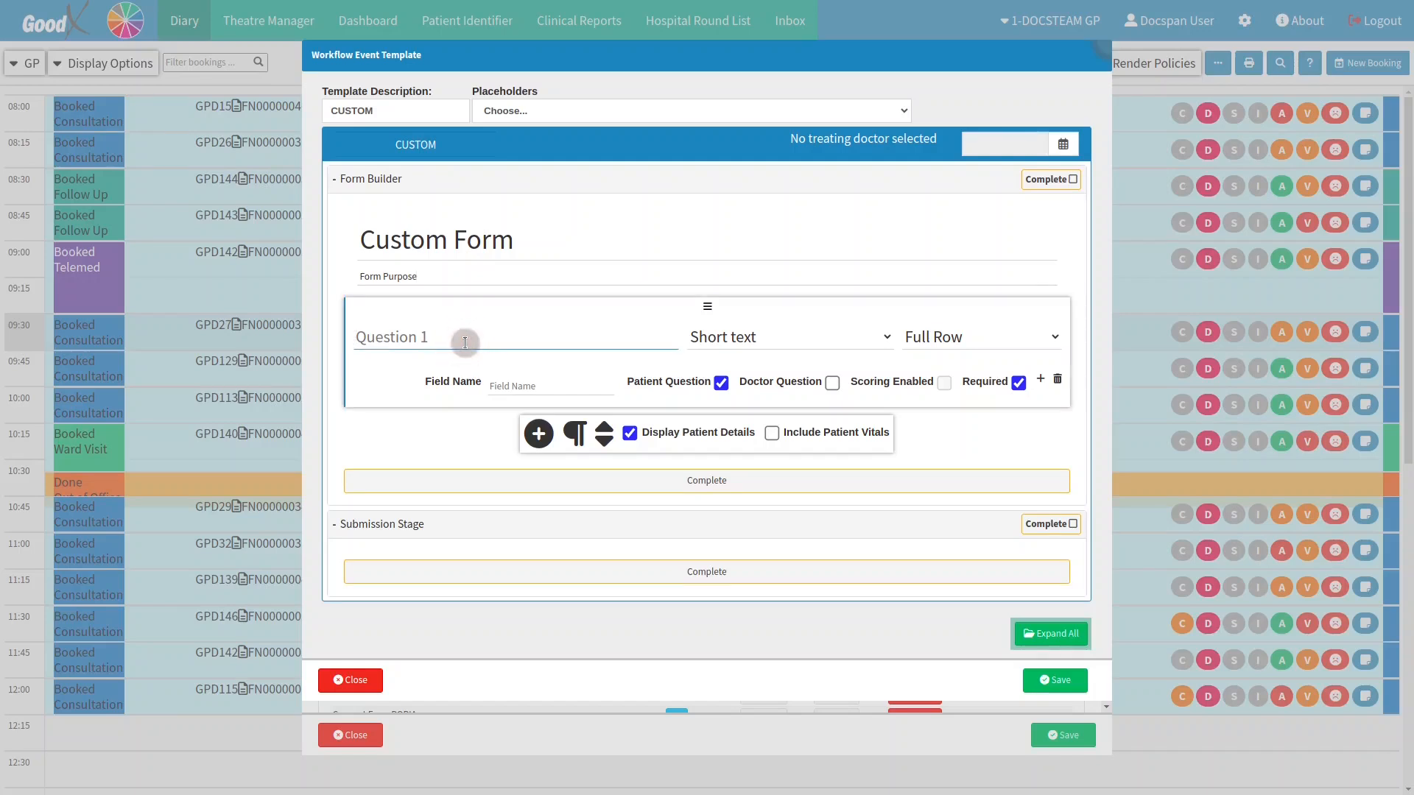
pyautogui.write('Sample Question')
pyautogui.click(762, 337)
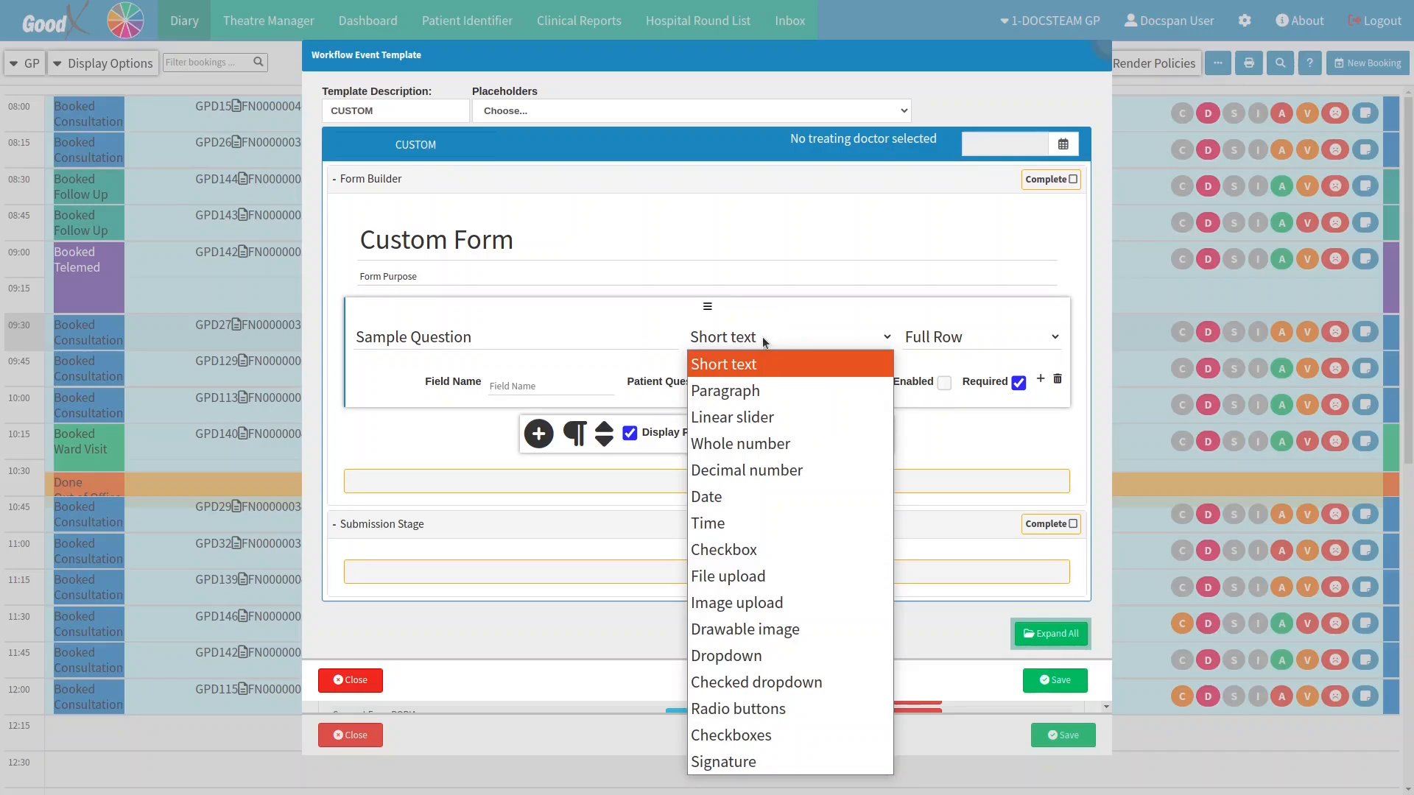
pyautogui.click(769, 548)
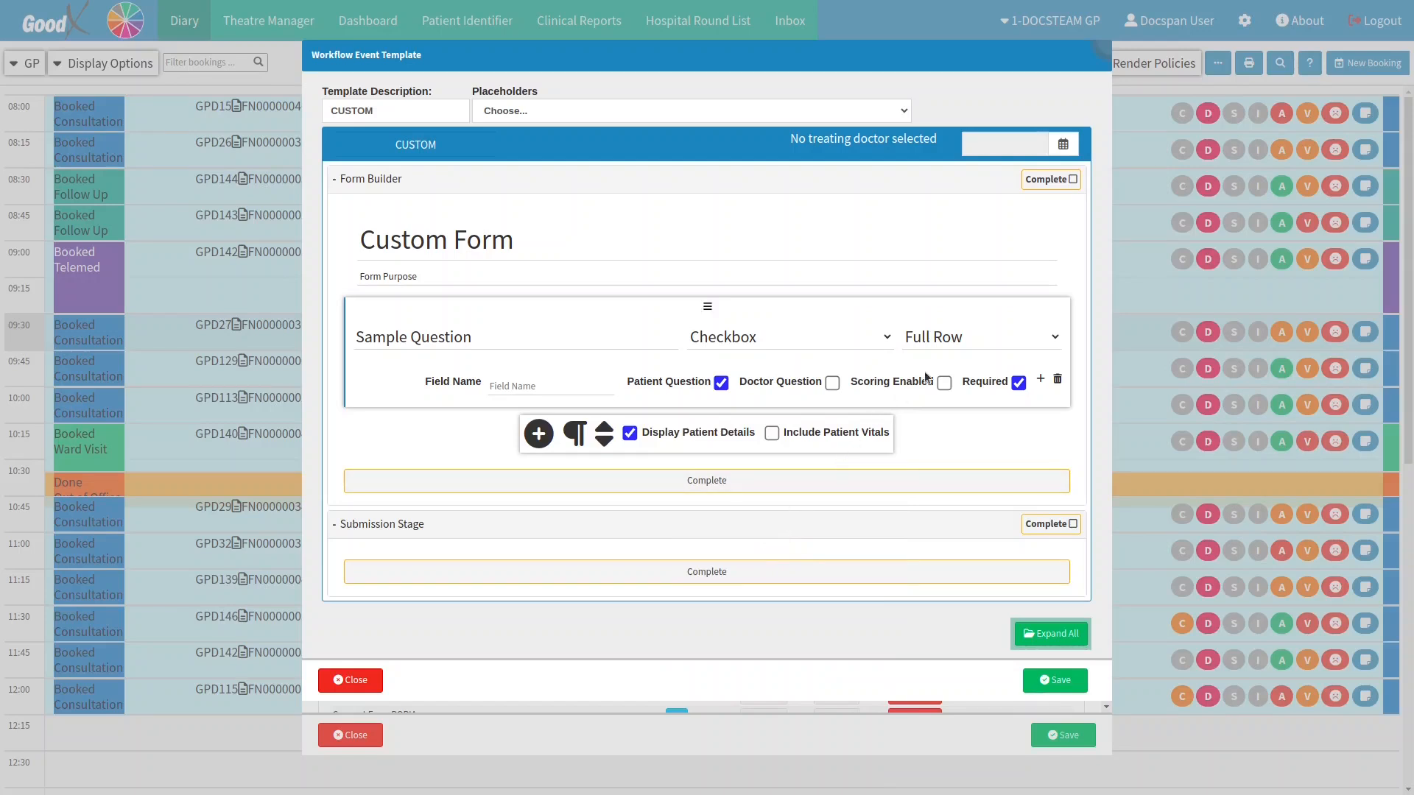
pyautogui.click(972, 338)
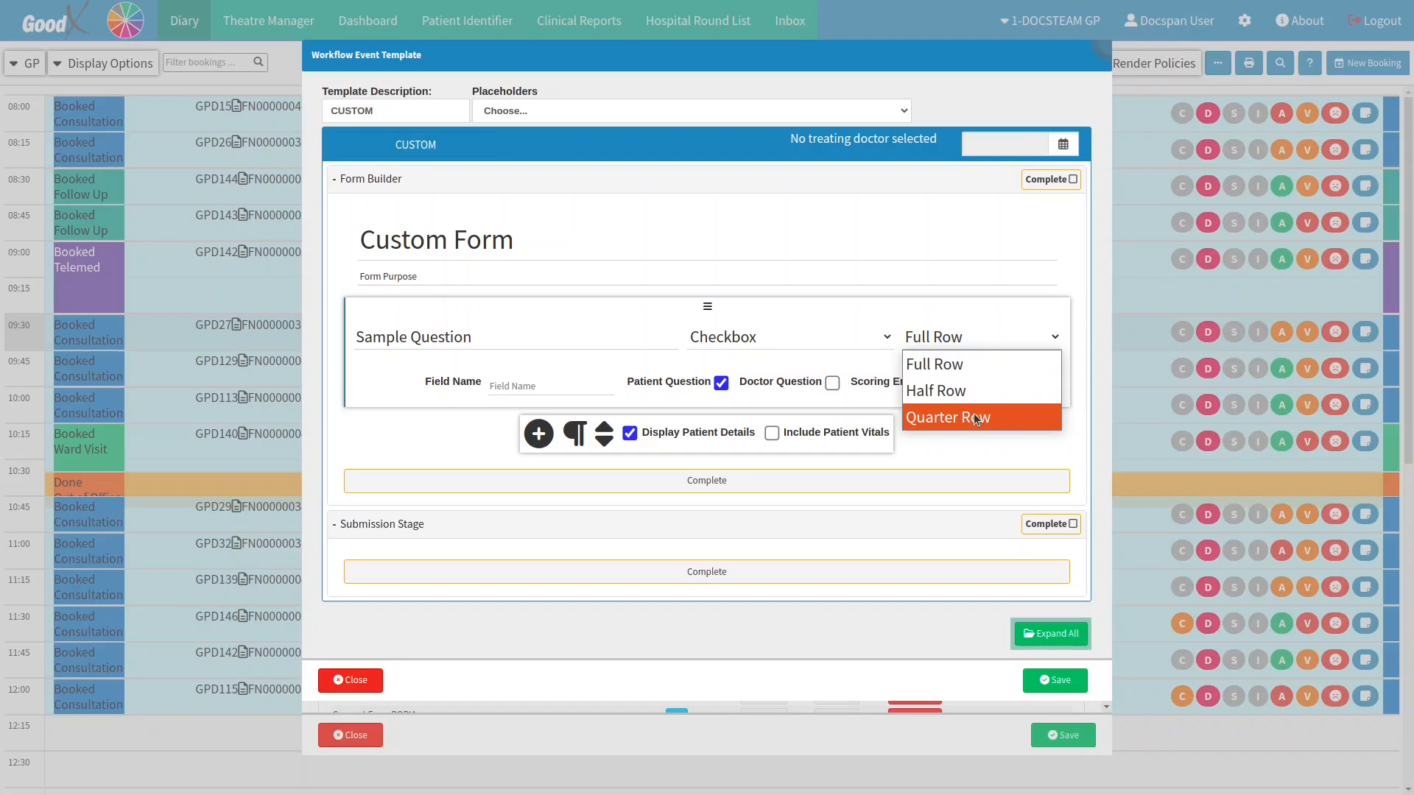
pyautogui.click(974, 417)
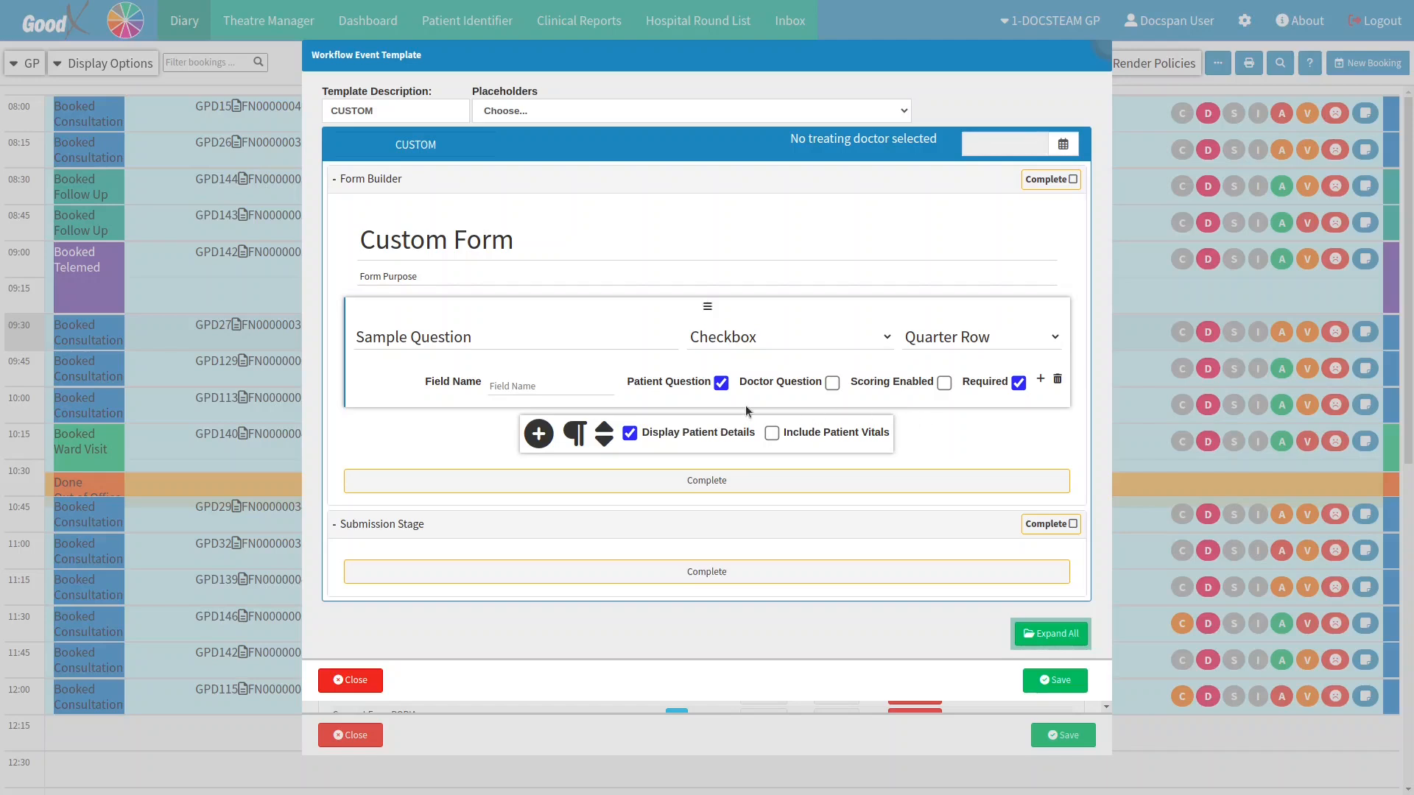
pyautogui.click(548, 386)
# Step: Give Sample Question the field name 'Field_name', make it a doctor question, and enable scoring
pyautogui.write('Field_name')
pyautogui.click(832, 383)
pyautogui.click(943, 382)
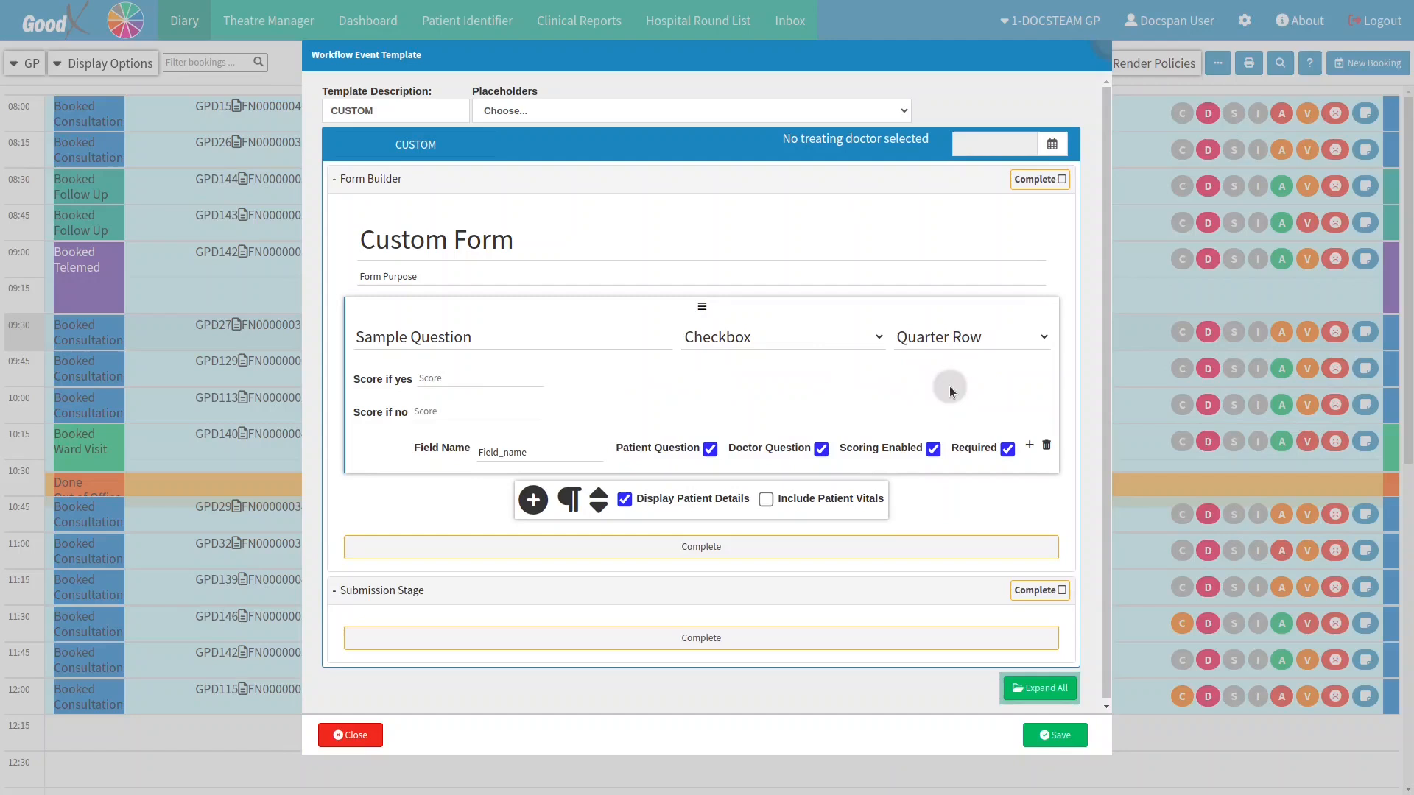
# Step: Score yes as 5 and no as 0, mark the question required, and add a question below
pyautogui.click(465, 371)
pyautogui.write('5')
pyautogui.click(452, 417)
pyautogui.write('0')
pyautogui.click(849, 434)
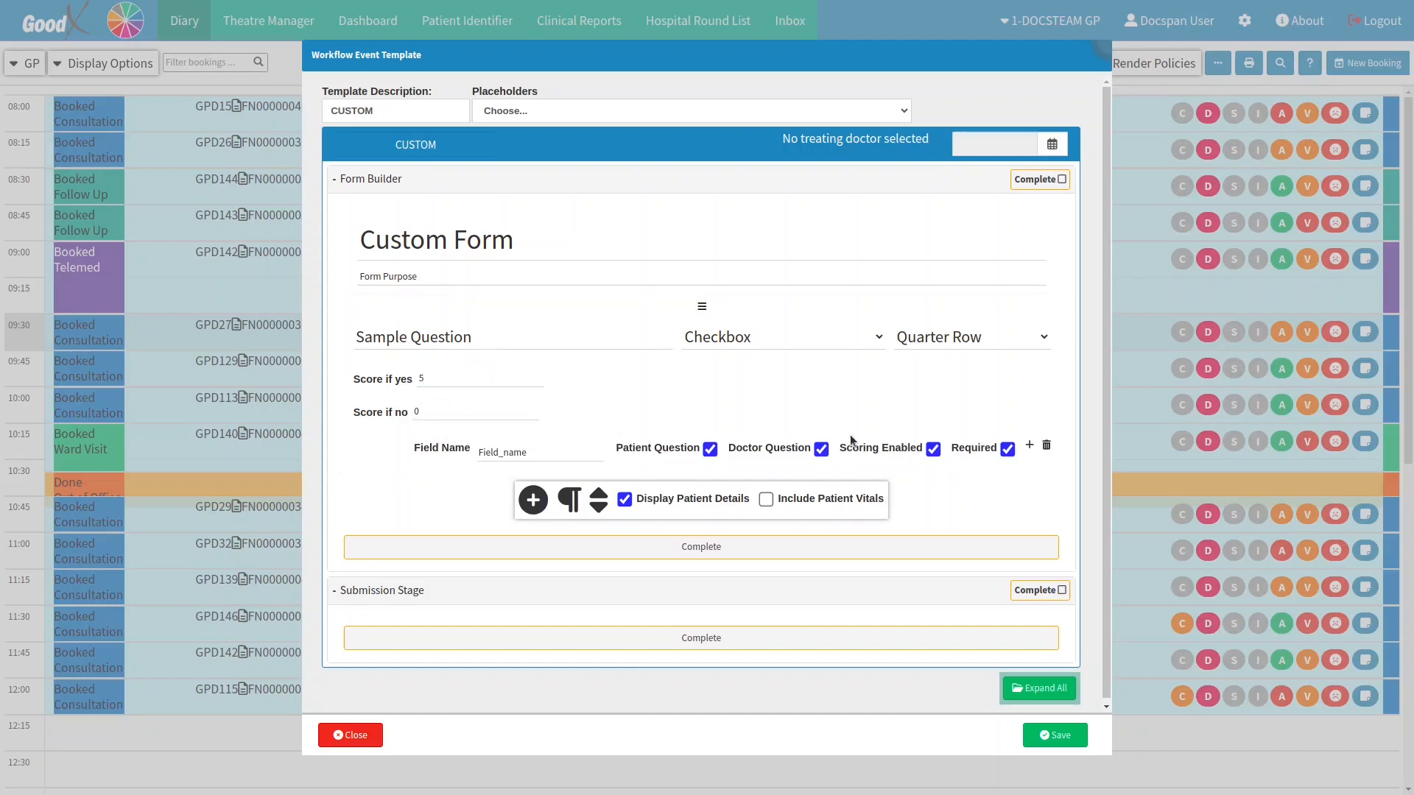
pyautogui.click(1004, 450)
pyautogui.click(1030, 447)
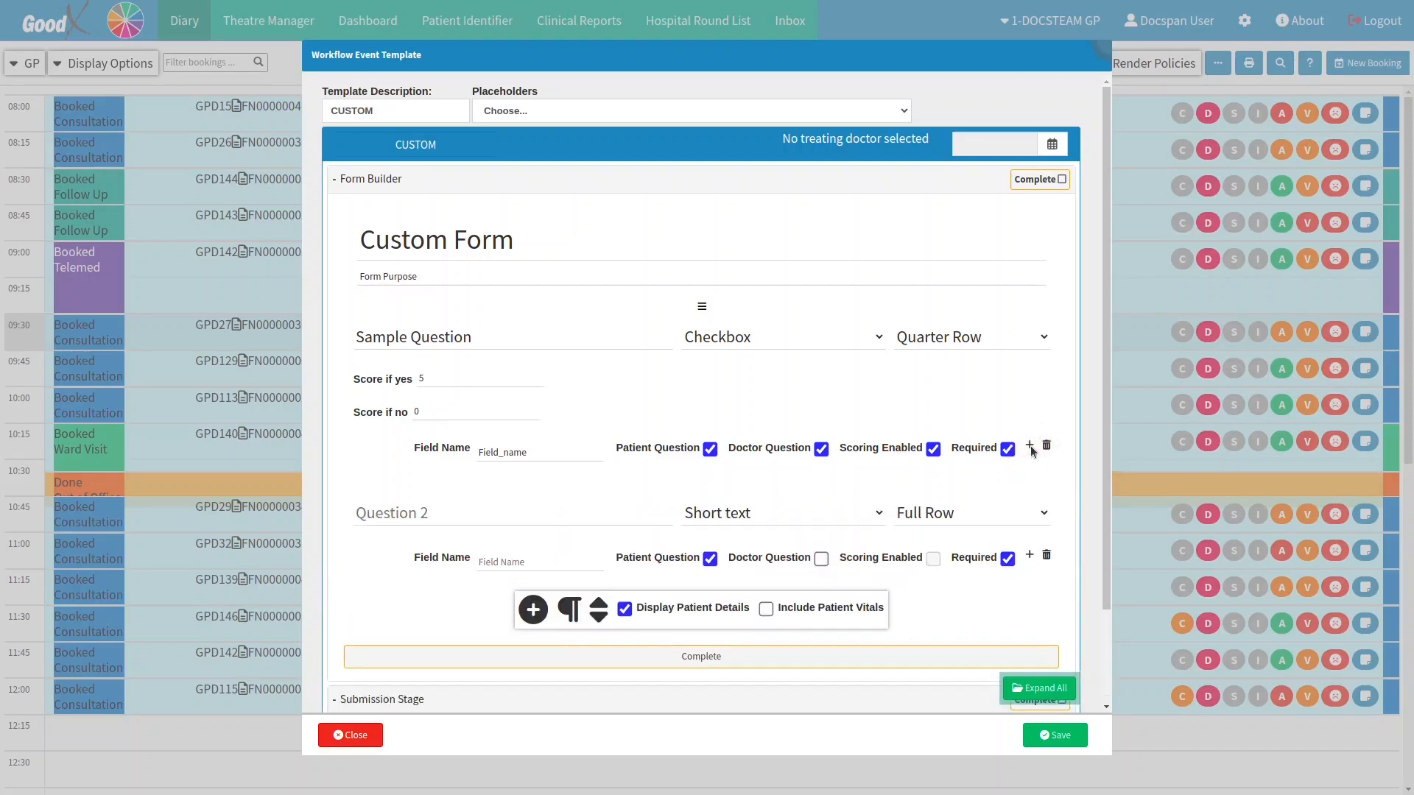
# Step: Move the blank short-text question above Sample Question and delete it, confirming with Ok
pyautogui.moveTo(773, 481)
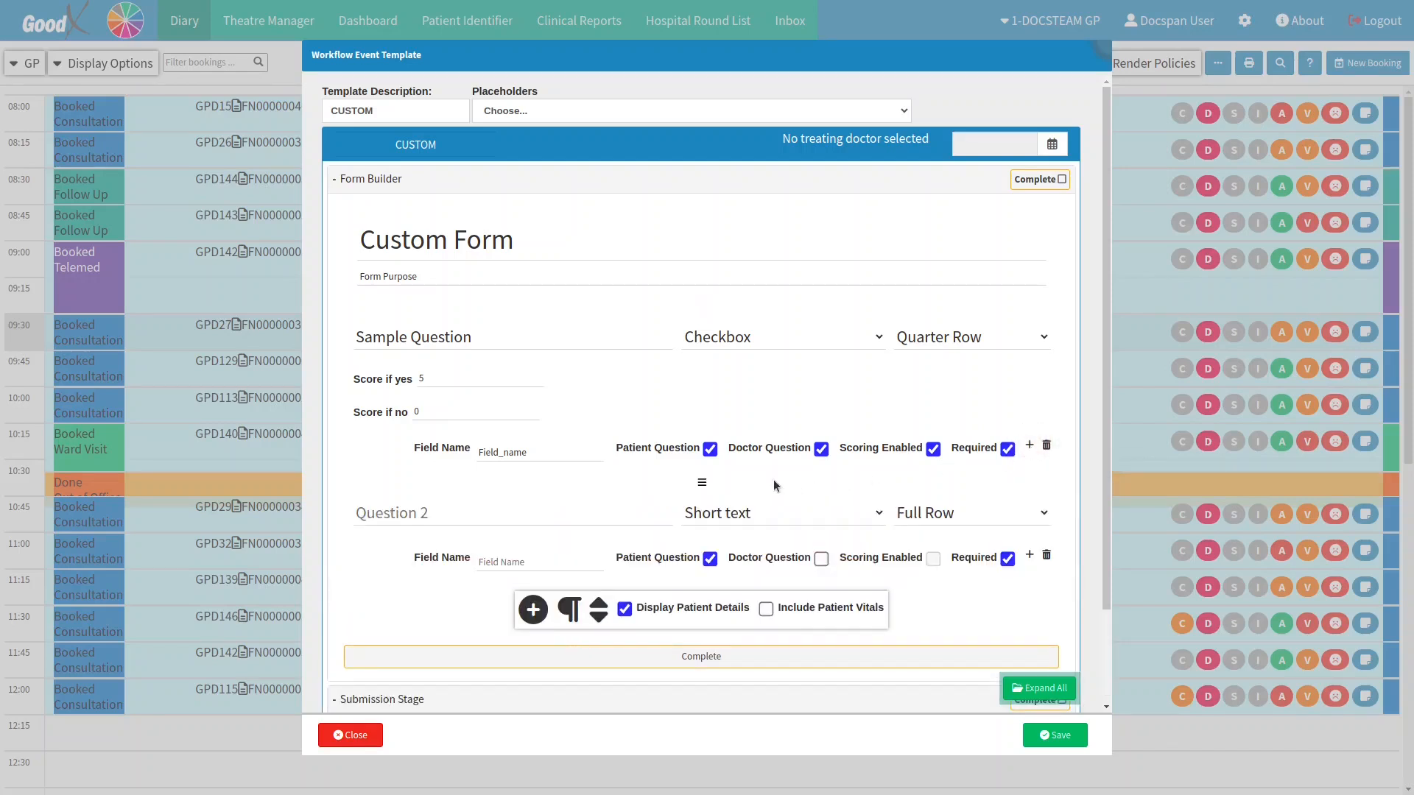
pyautogui.click(703, 486)
pyautogui.moveTo(704, 487); pyautogui.dragTo(704, 305)
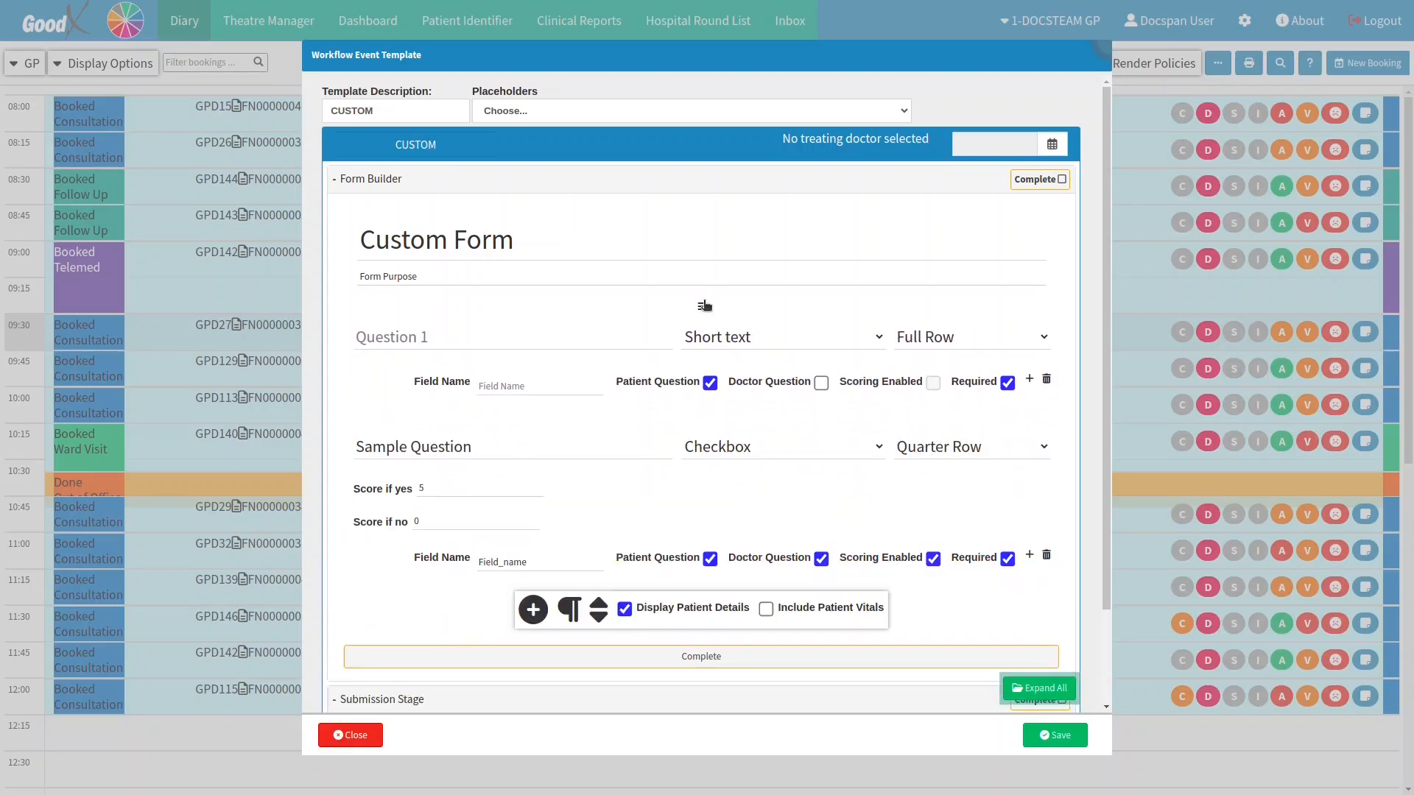
pyautogui.click(1046, 380)
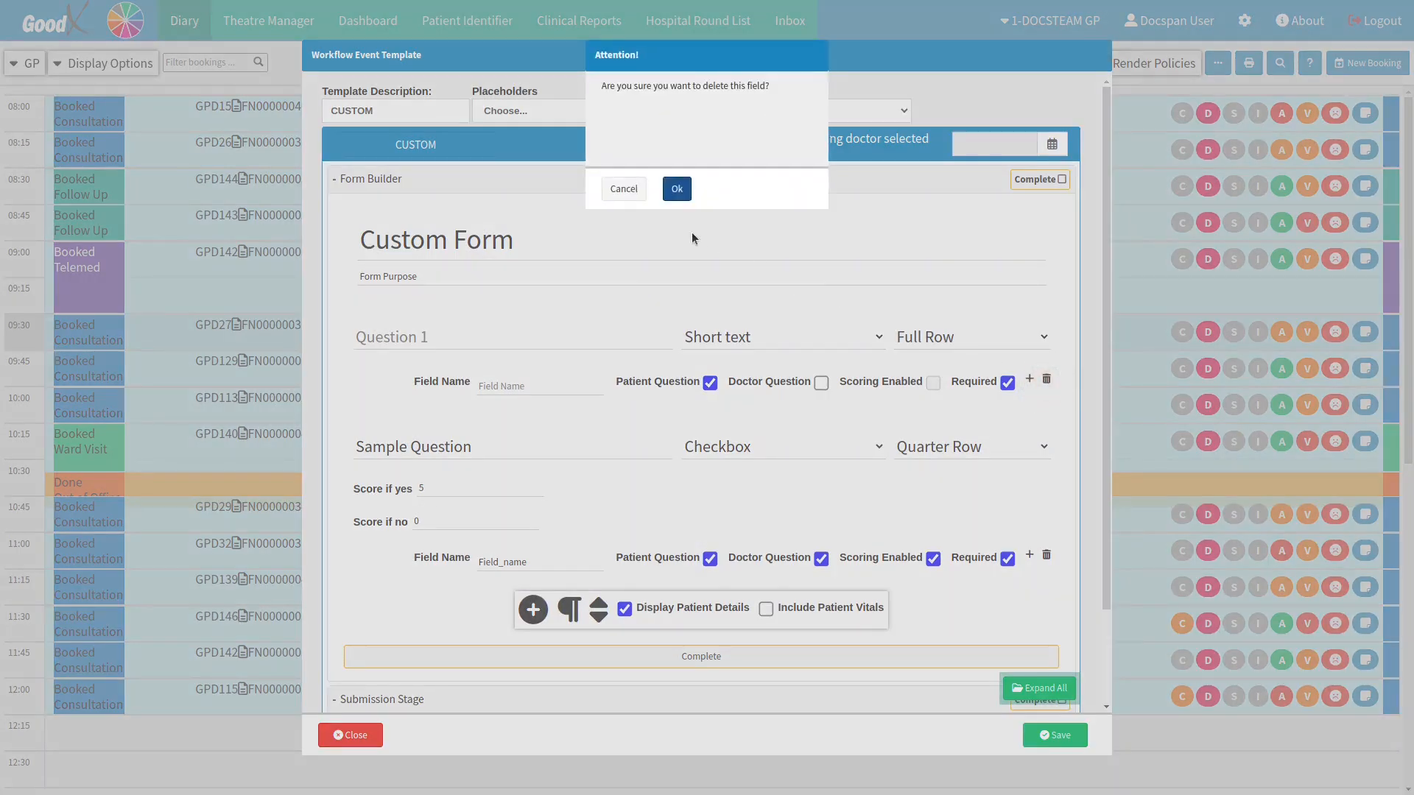
pyautogui.click(675, 190)
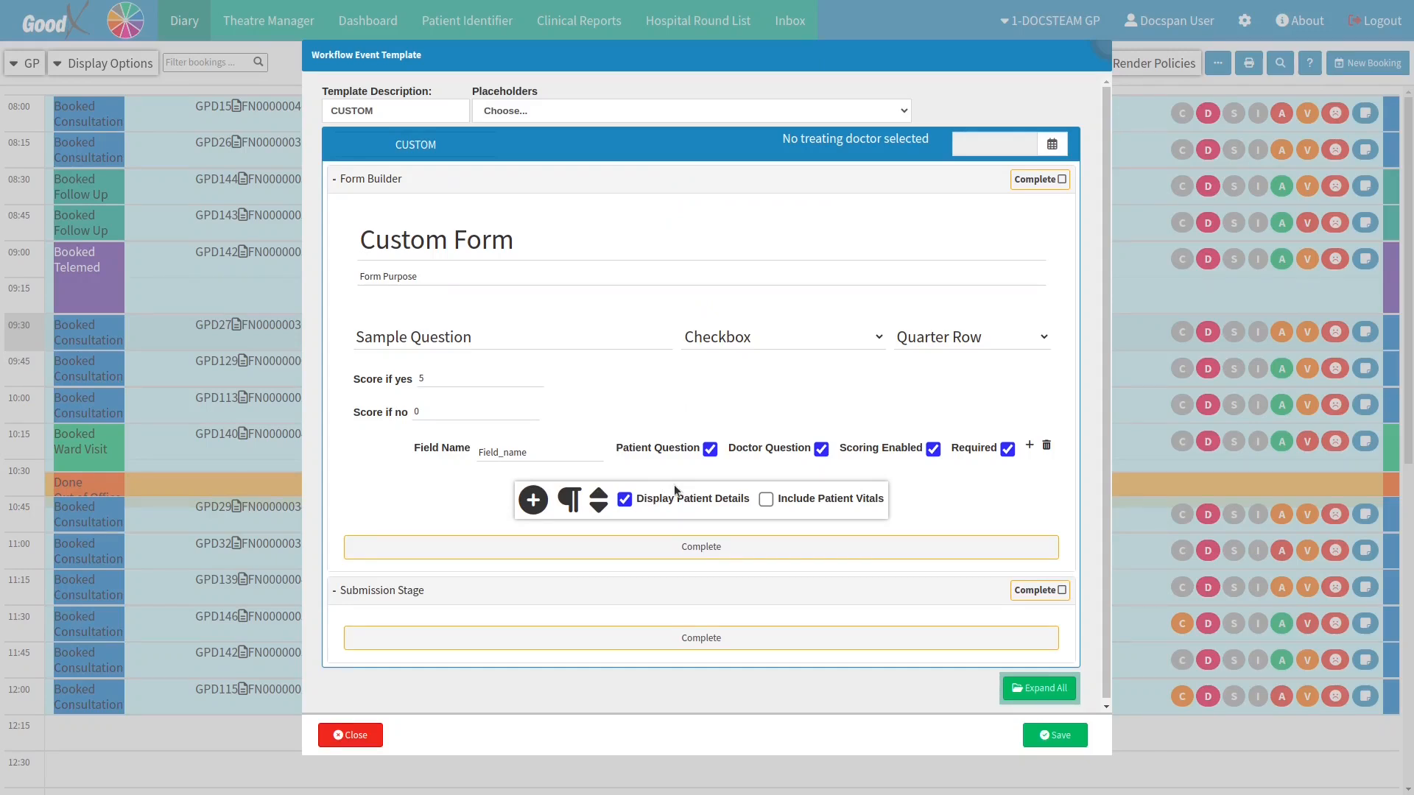
# Step: Add a new question, a heading block and a divider line, then try saving the template
pyautogui.click(534, 503)
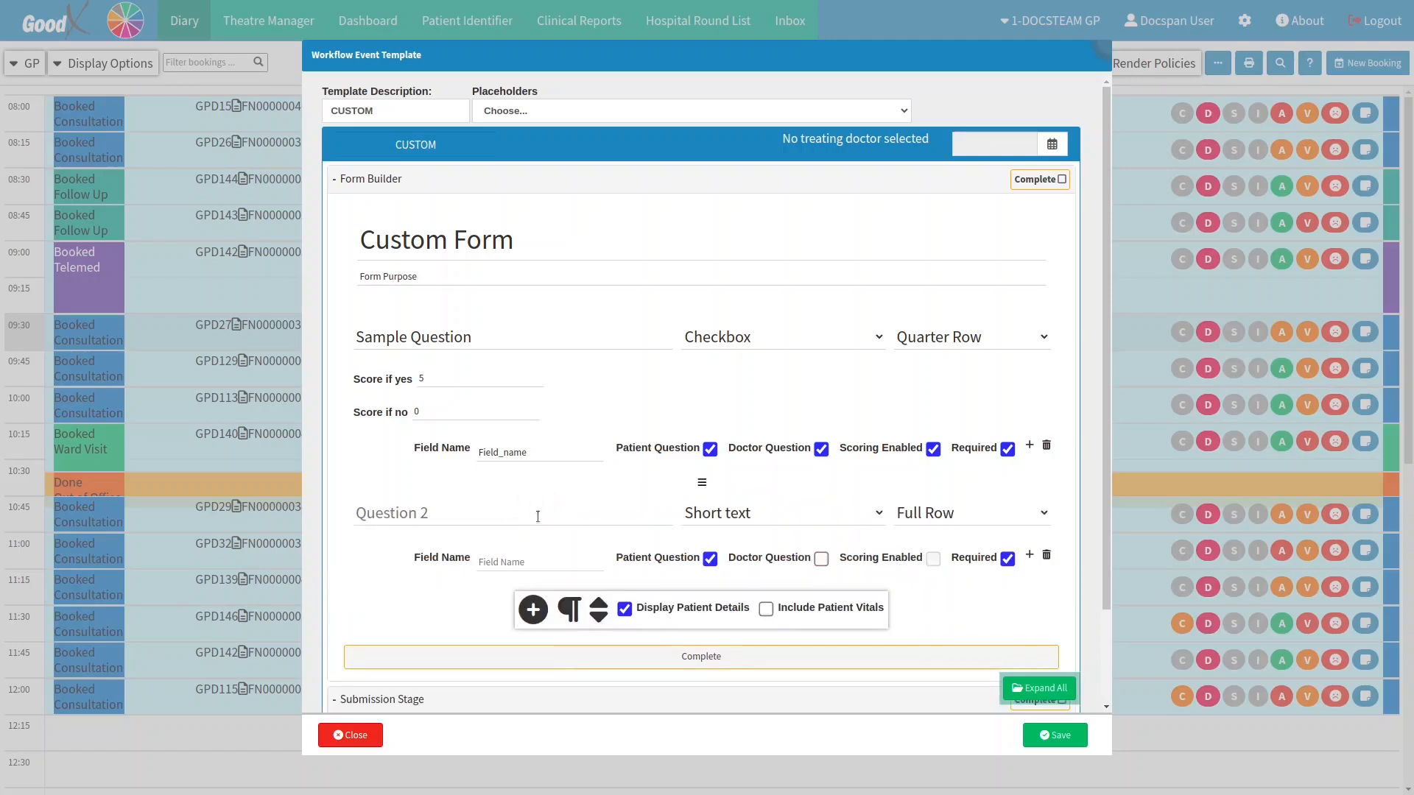
pyautogui.click(575, 609)
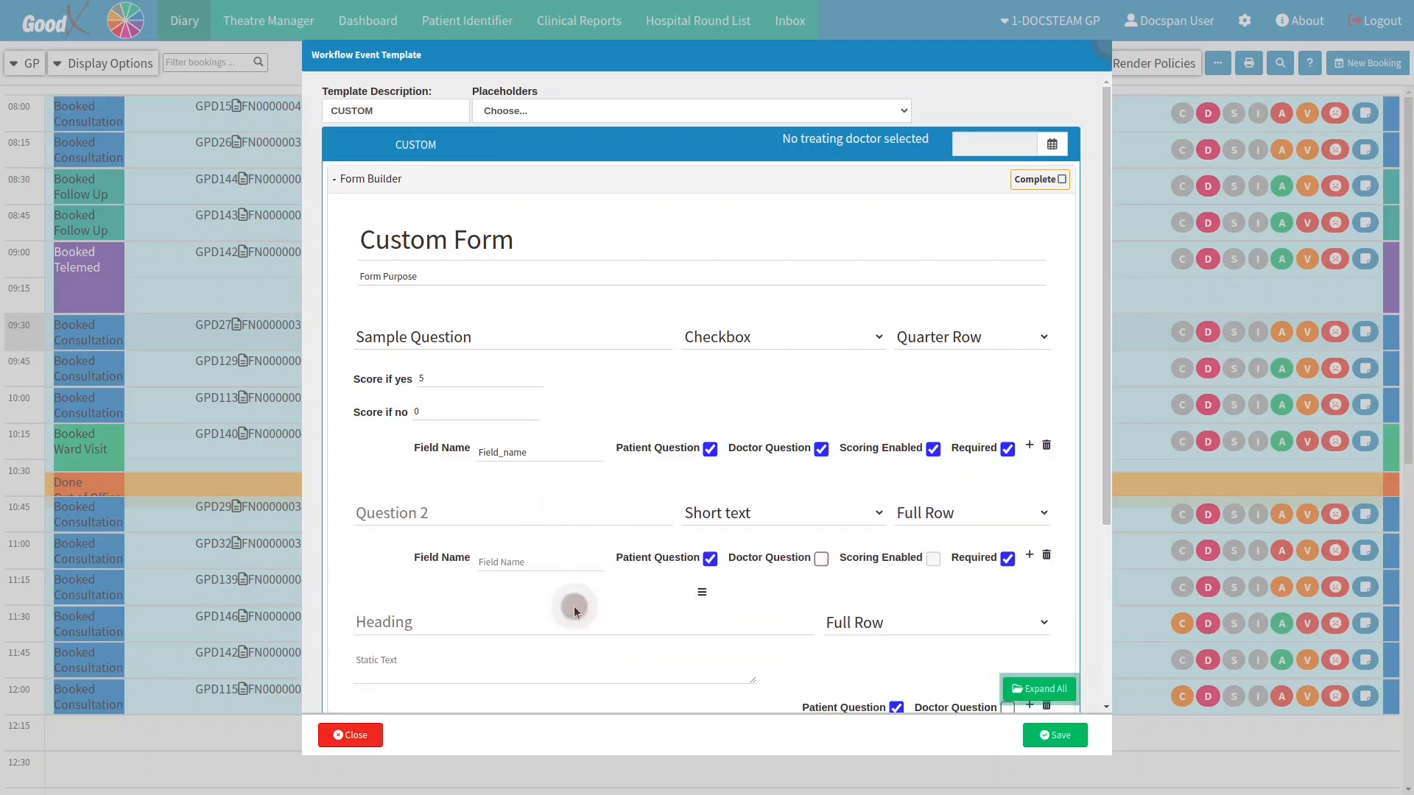
pyautogui.scroll(-2, 573, 608)
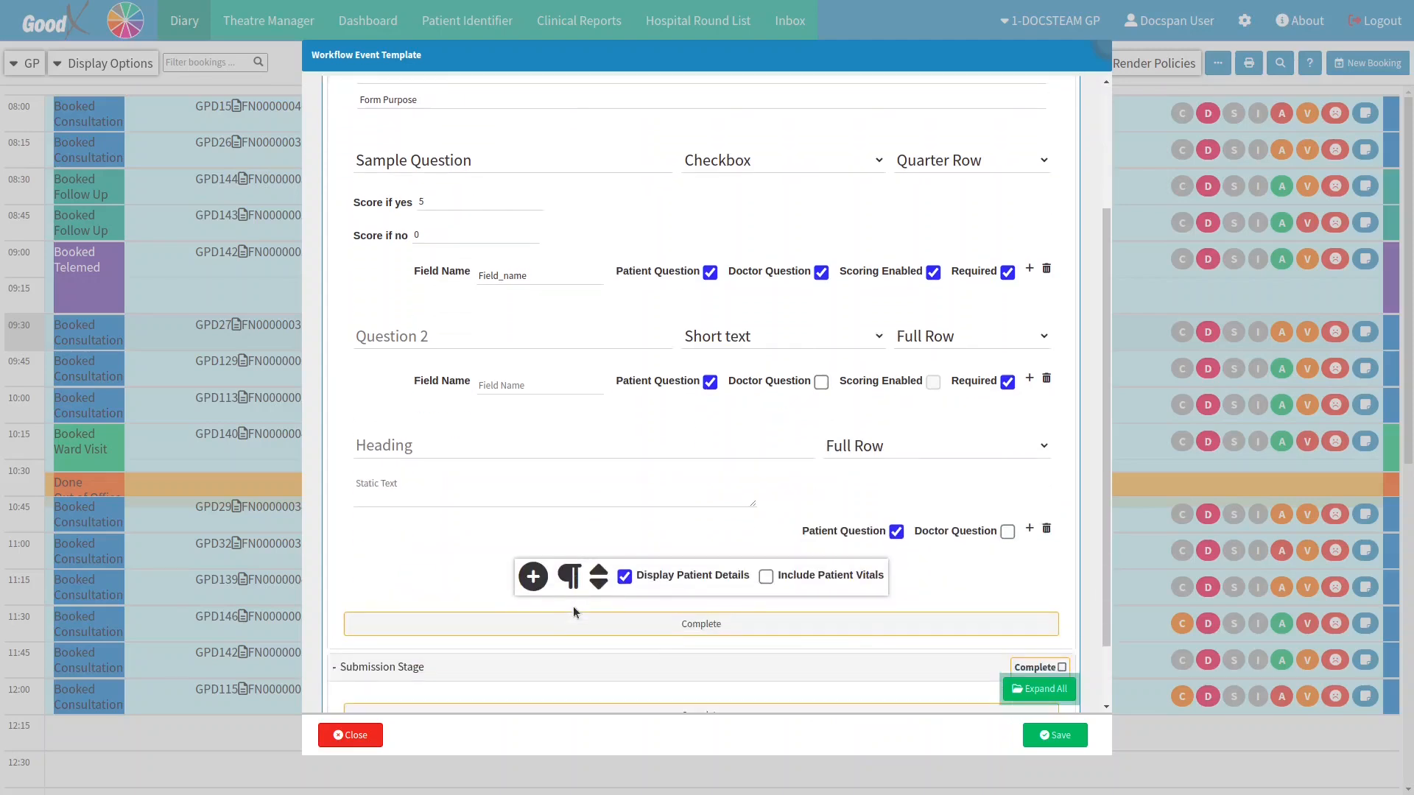
pyautogui.click(601, 572)
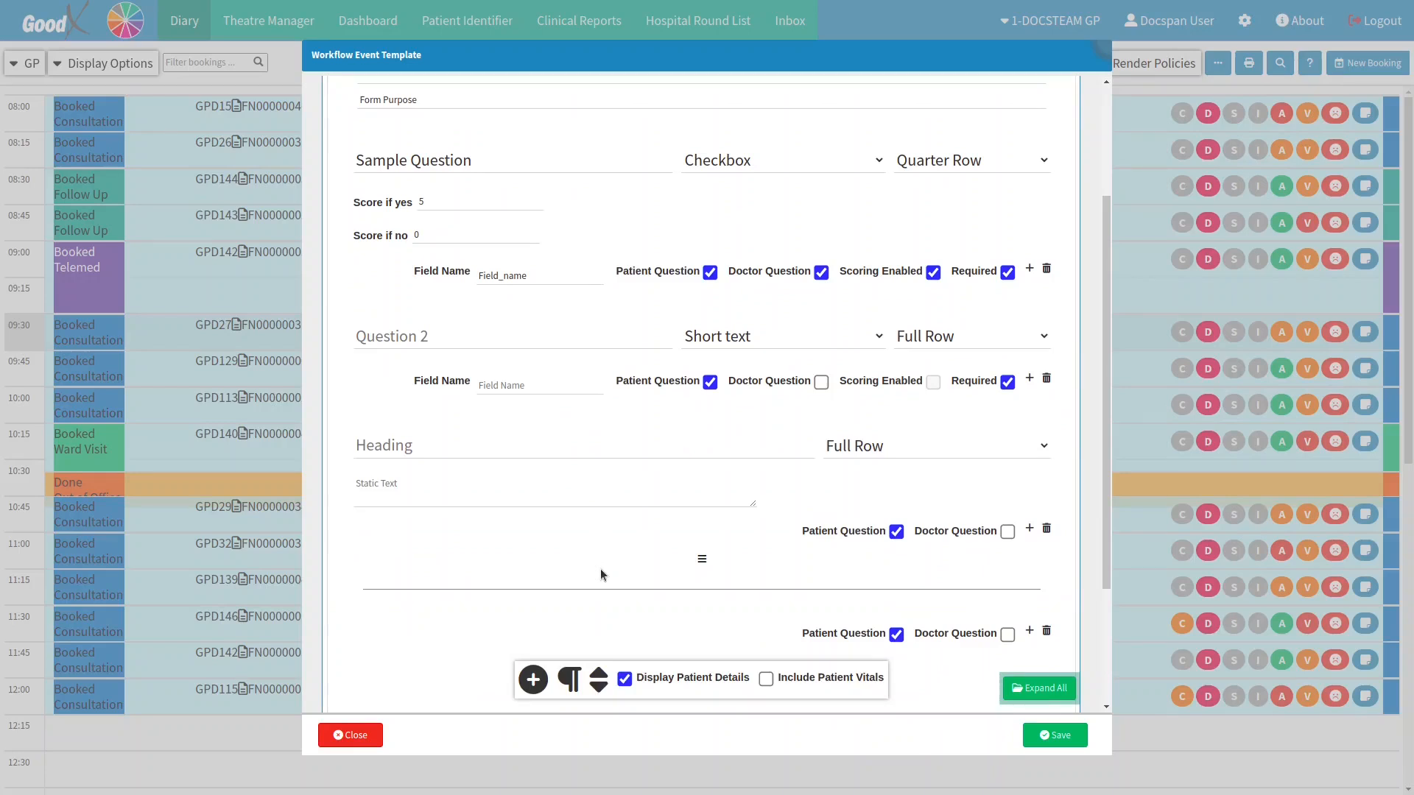
pyautogui.click(1039, 733)
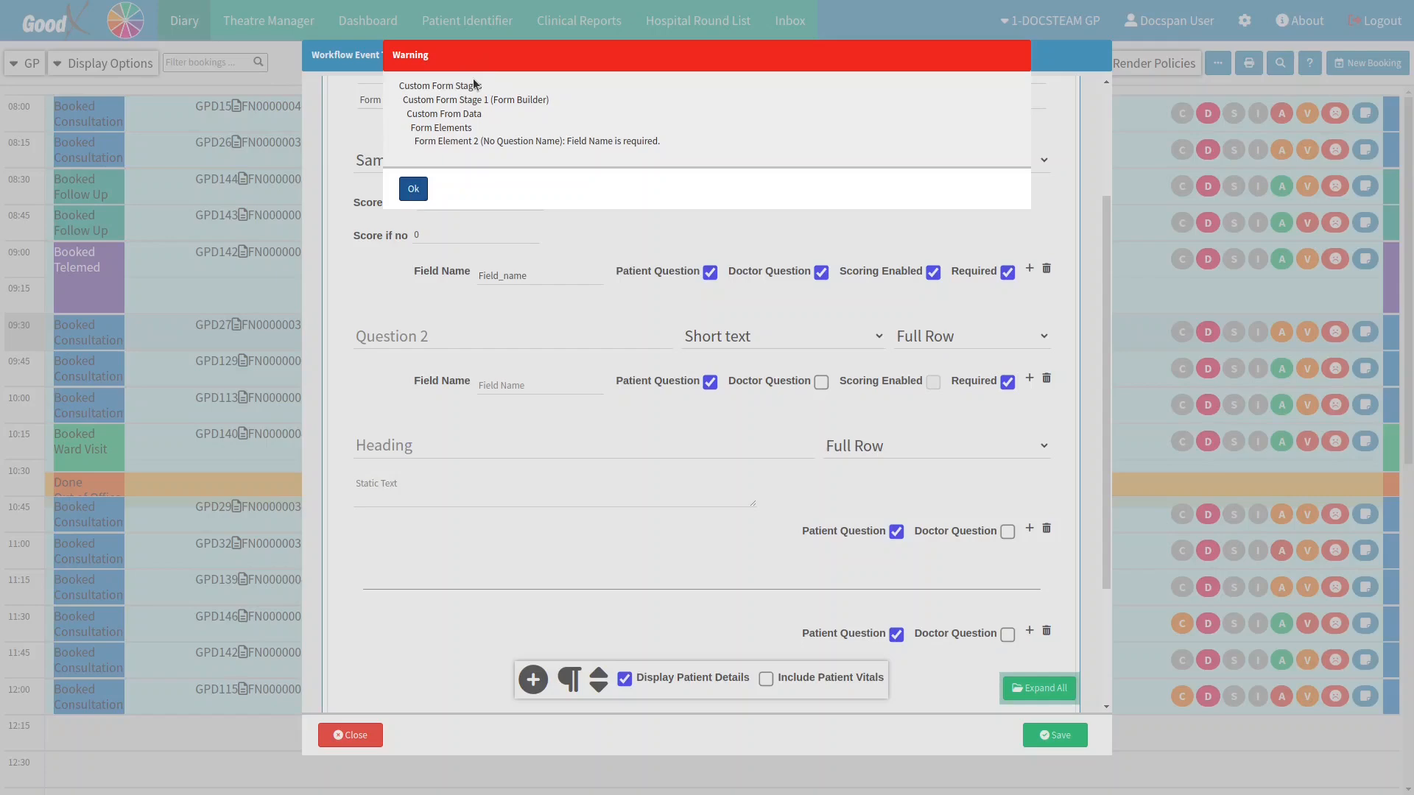
# Step: Dismiss the field-name warning, save the template, and save the Settings dialog
pyautogui.click(421, 186)
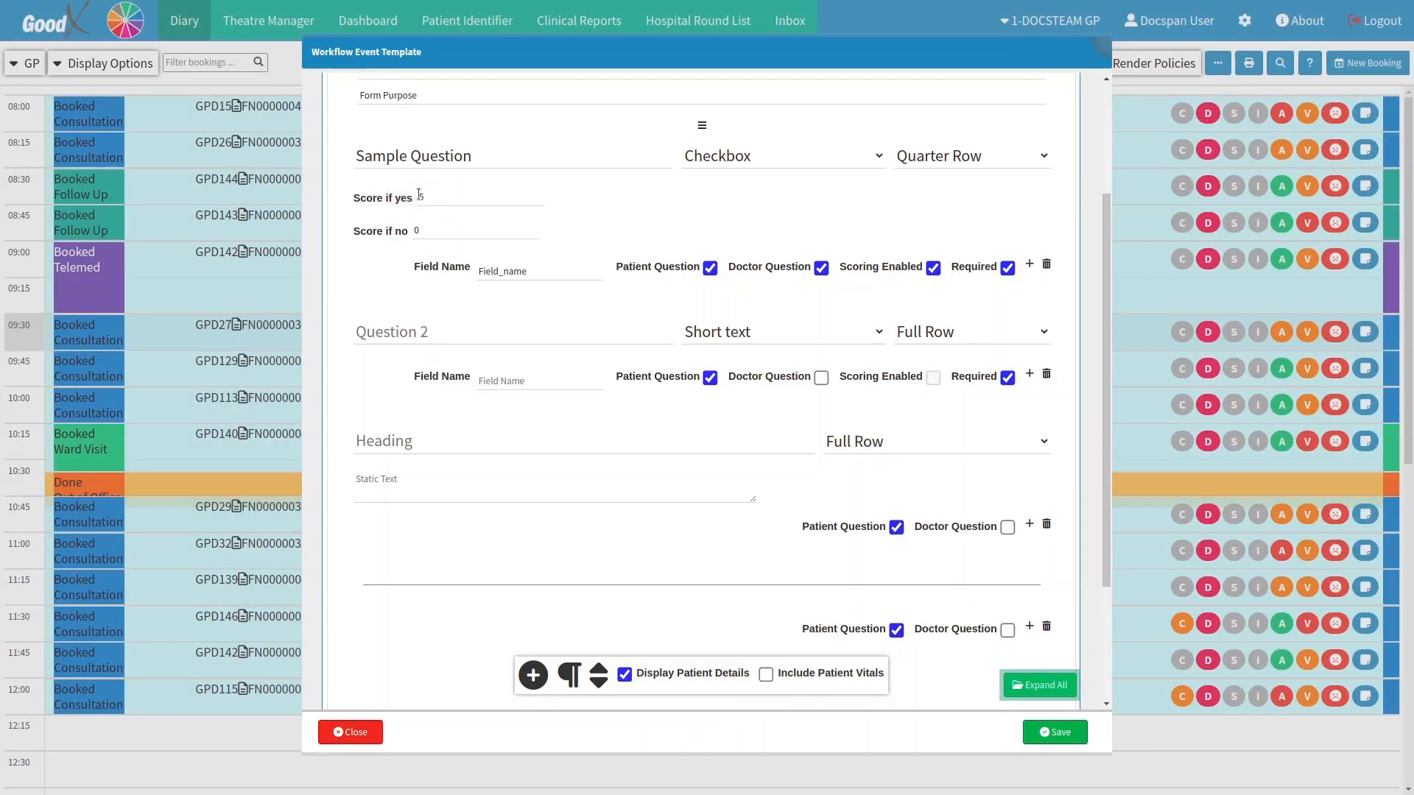
pyautogui.click(1059, 737)
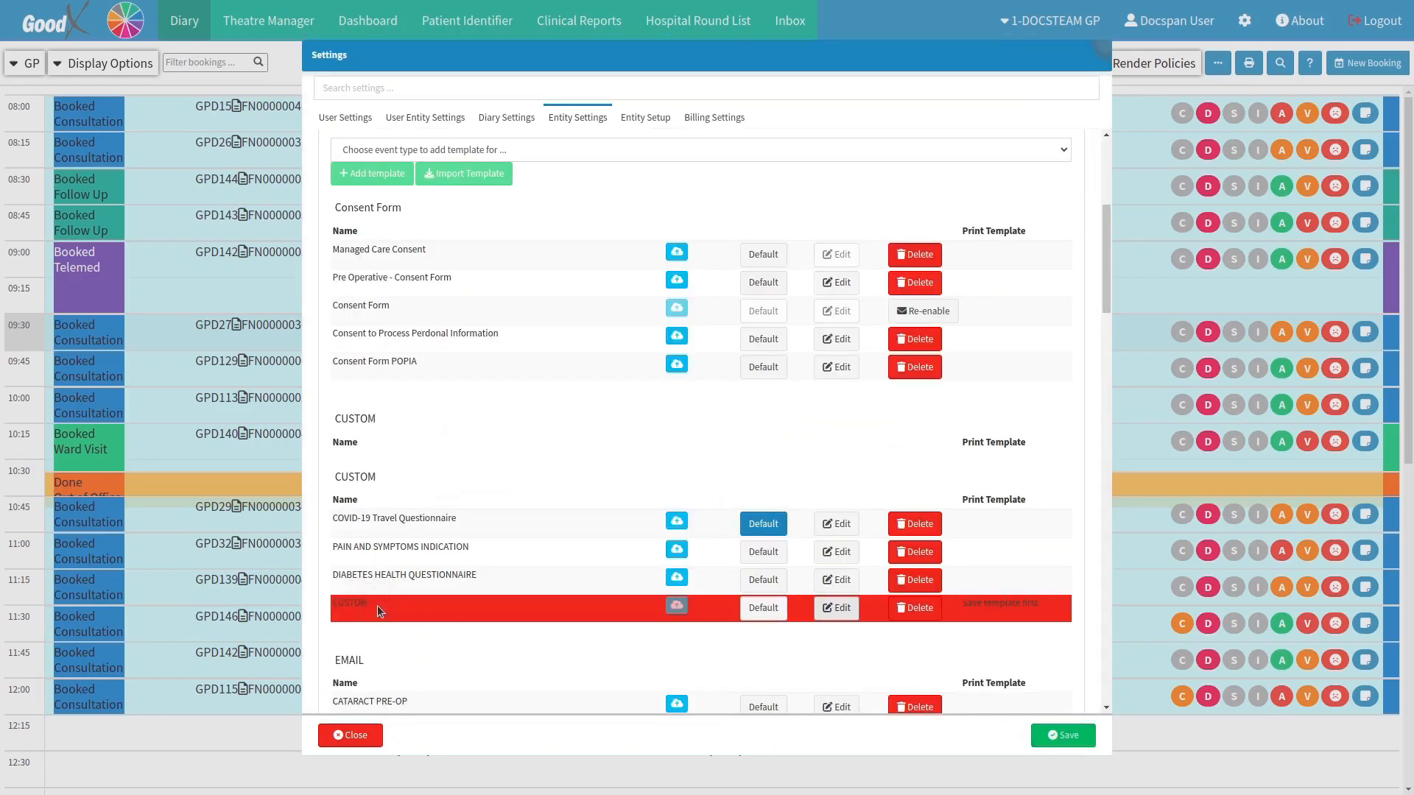
pyautogui.click(1053, 737)
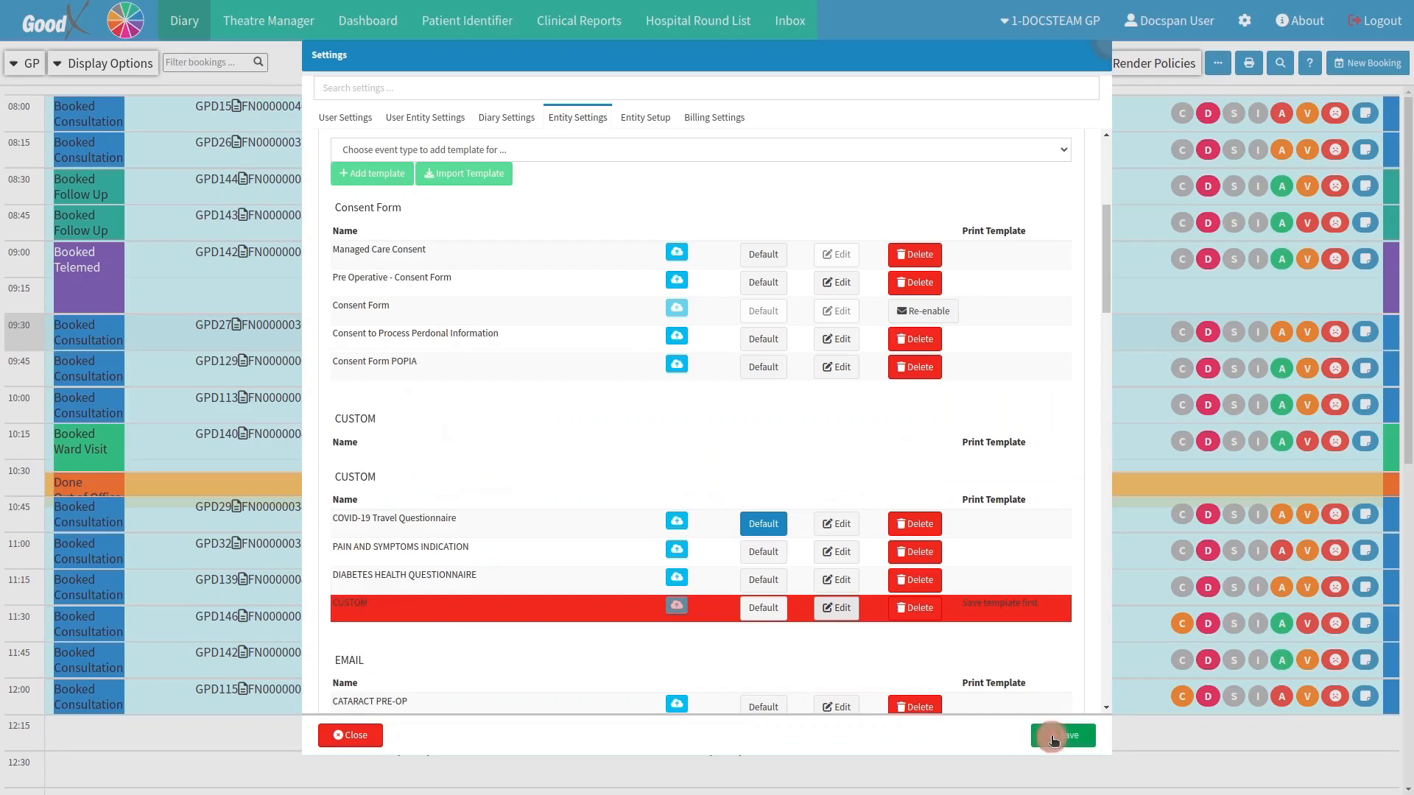